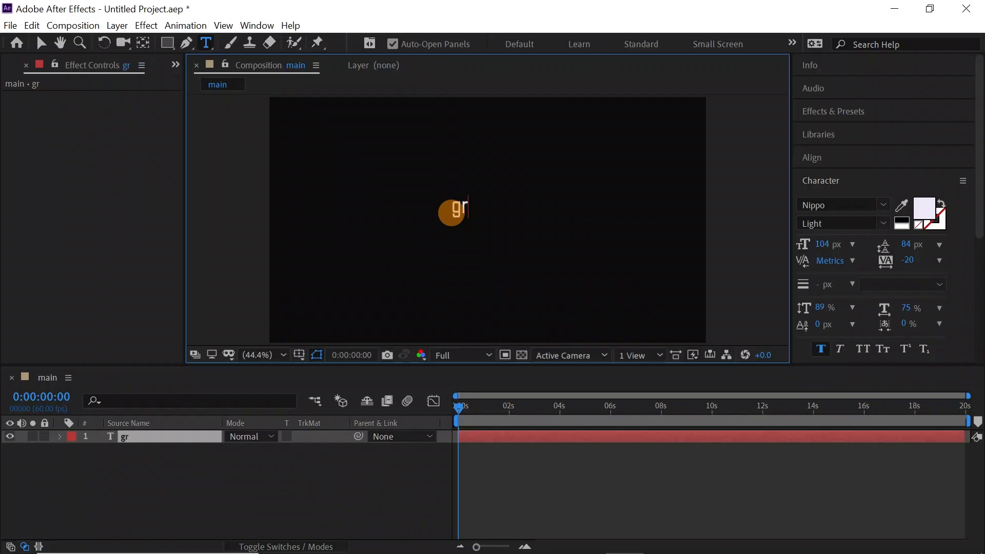
# Write the title text "graph.ixvibes" and pre-compose its layer as "logo"
pyautogui.write('h.ixvi')
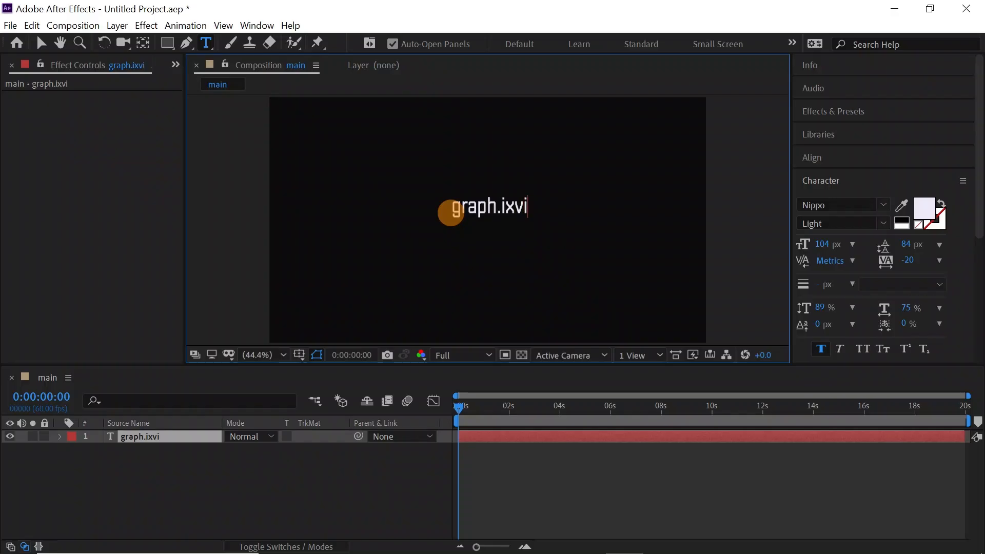
pyautogui.write('bes')
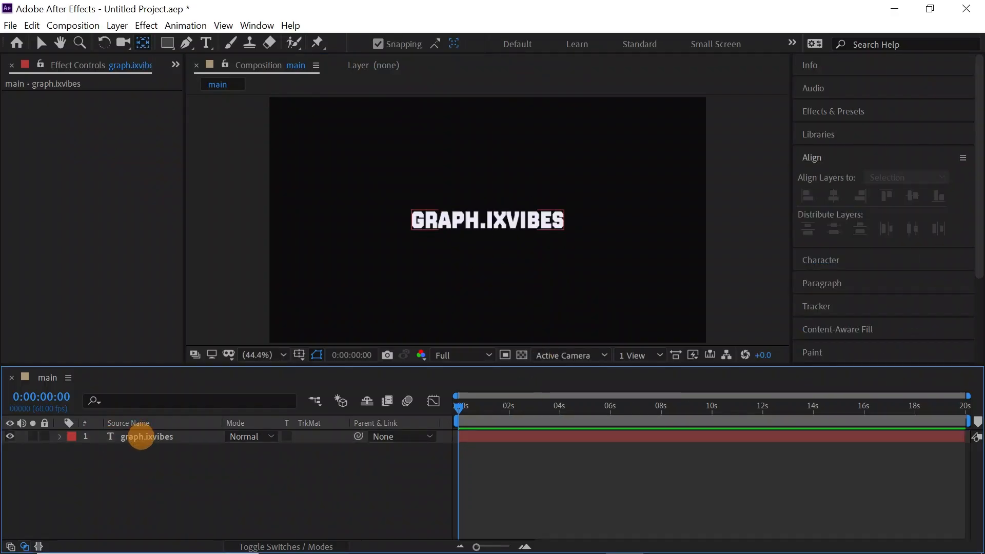
pyautogui.rightClick(141, 437)
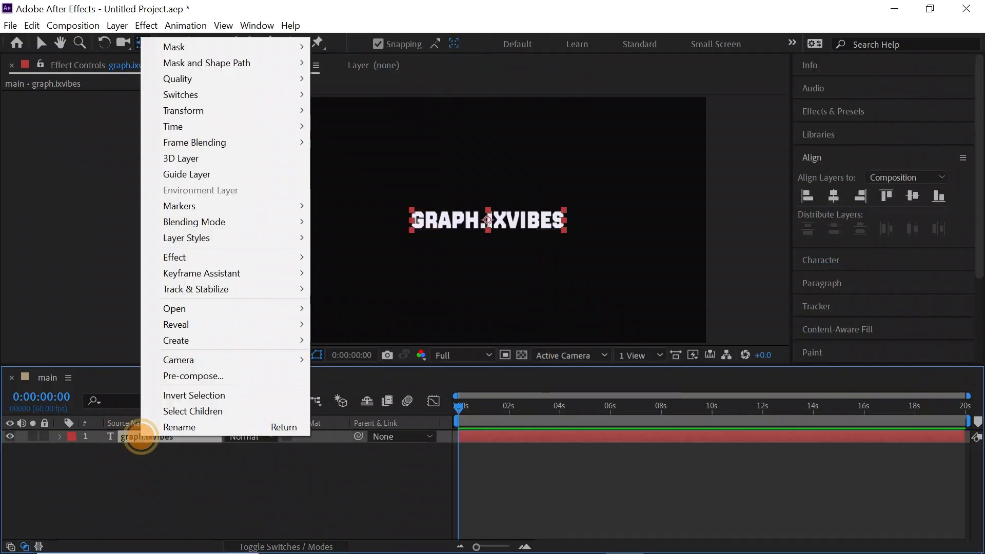
pyautogui.click(174, 376)
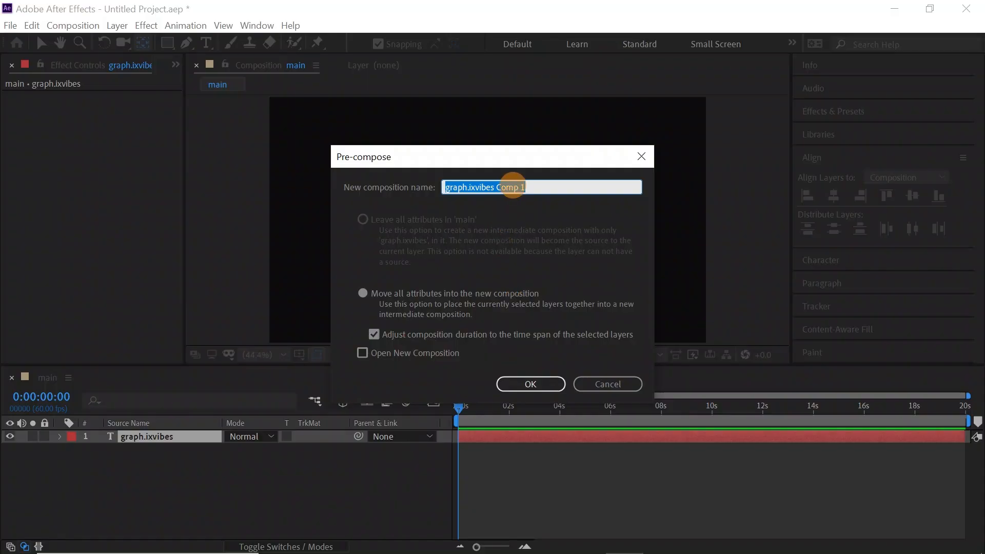
pyautogui.write('logo')
pyautogui.click(536, 384)
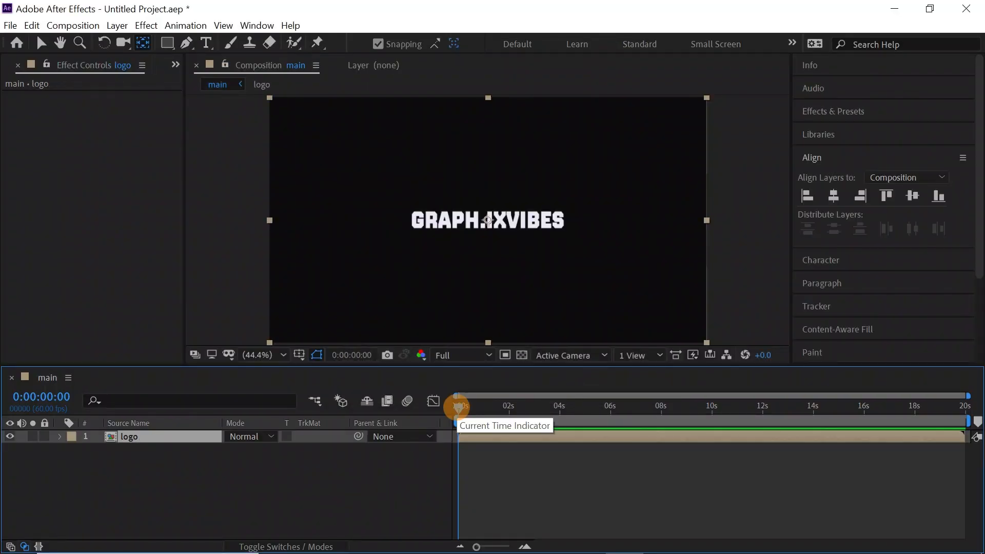
# Keyframe the logo layer's scale at 0:00:06:01, set it to 220% at 0:00:00:00, and preview the animation
pyautogui.moveTo(458, 405); pyautogui.dragTo(611, 405)
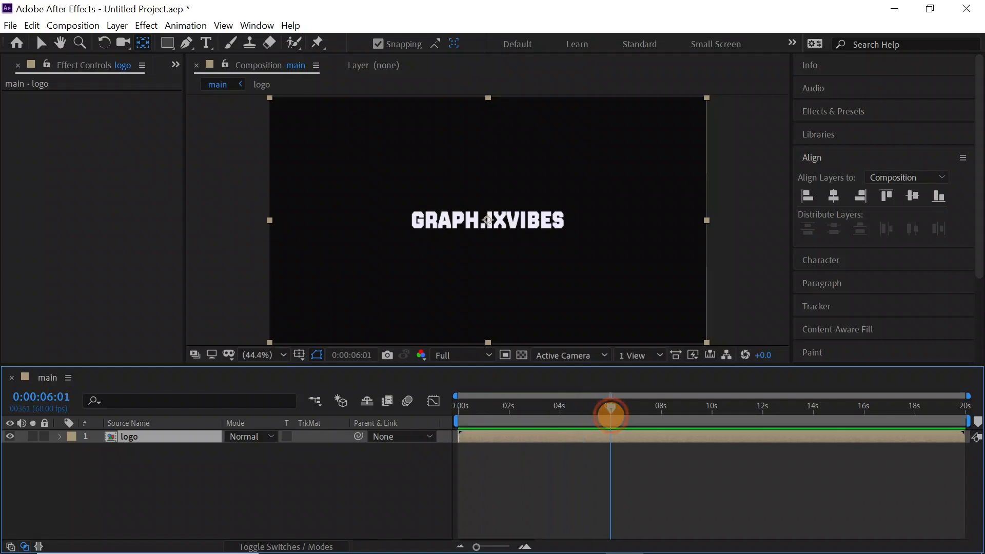
pyautogui.click(219, 436)
pyautogui.press('s')
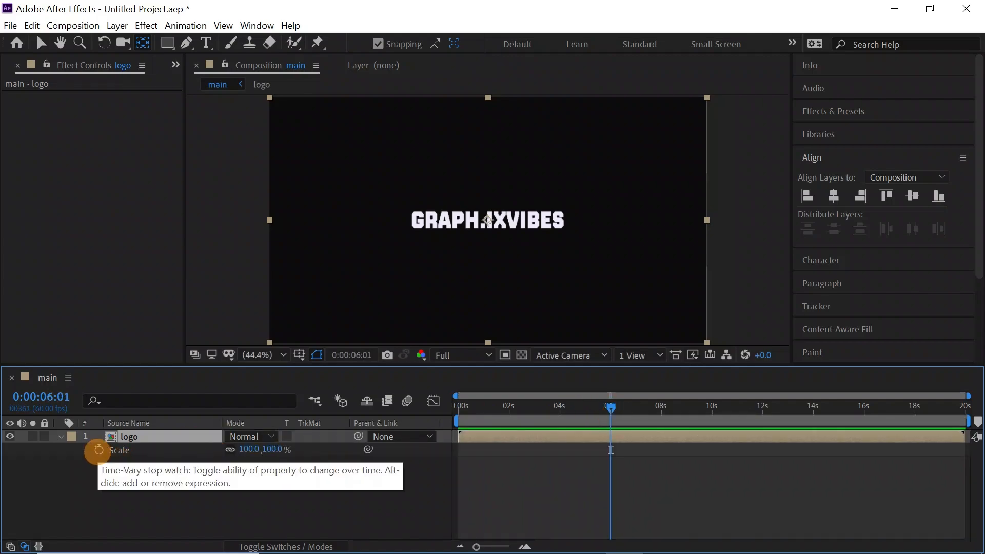
pyautogui.click(99, 450)
pyautogui.moveTo(611, 407); pyautogui.dragTo(455, 409)
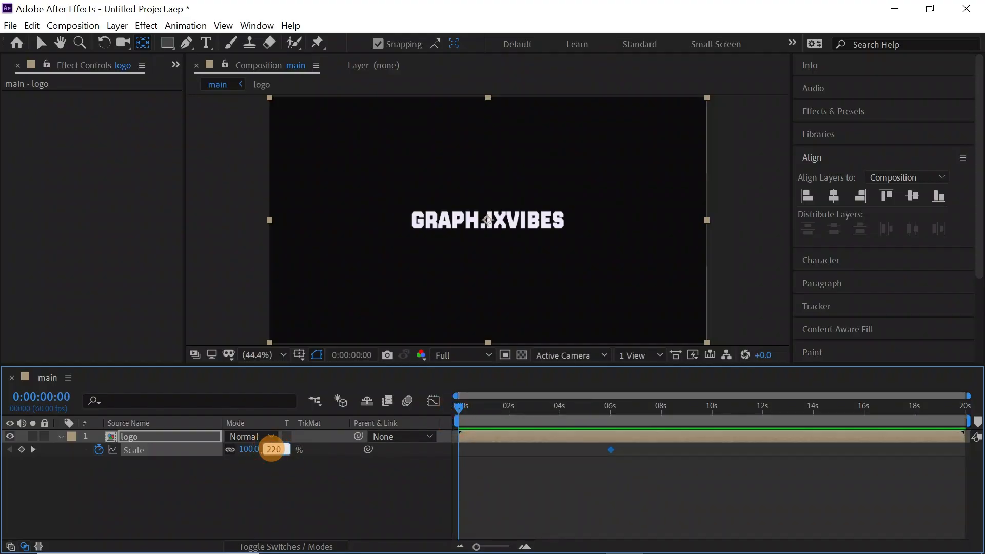
pyautogui.press('Return')
pyautogui.press('space')
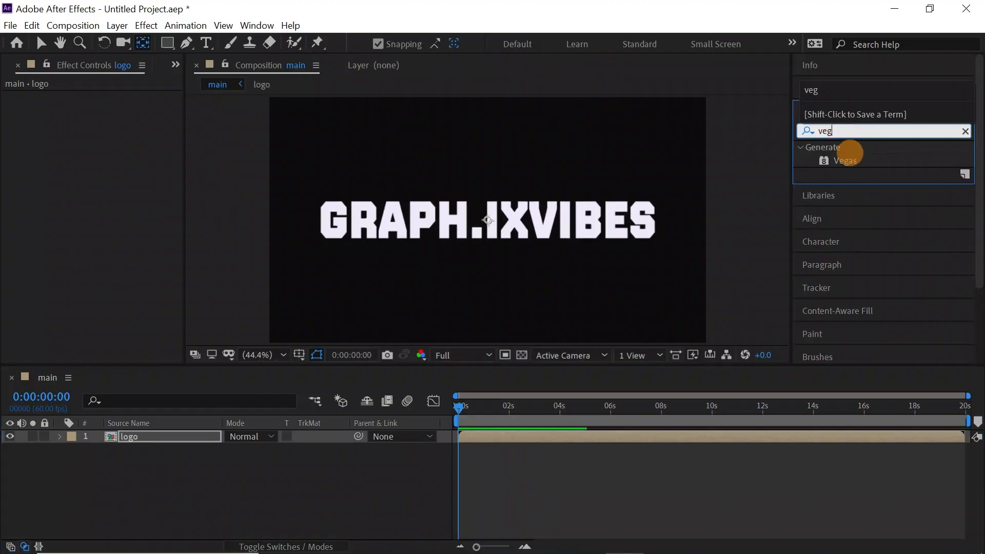
# Apply the Vegas effect to the logo with blend mode Transparent and 1 segment
pyautogui.moveTo(849, 160); pyautogui.dragTo(583, 220)
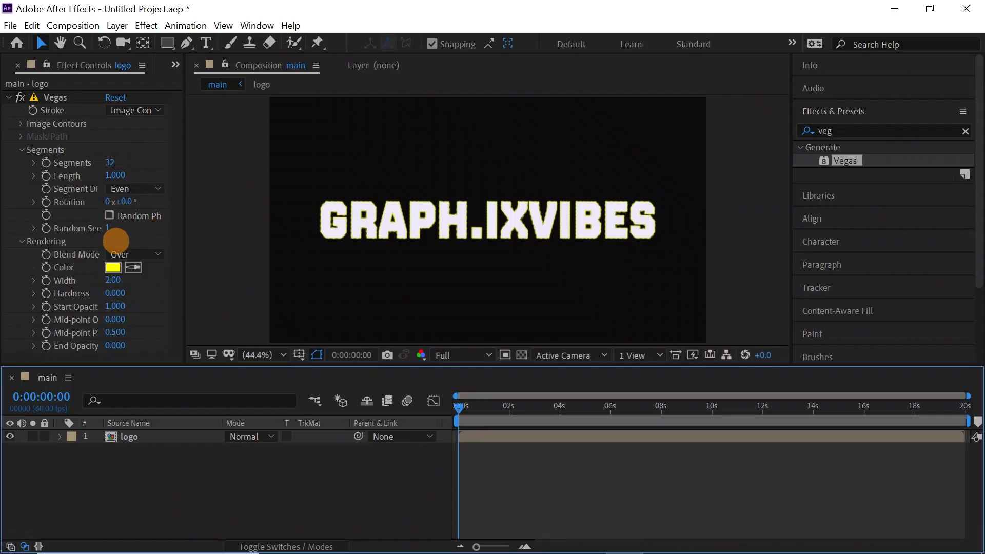
pyautogui.click(120, 254)
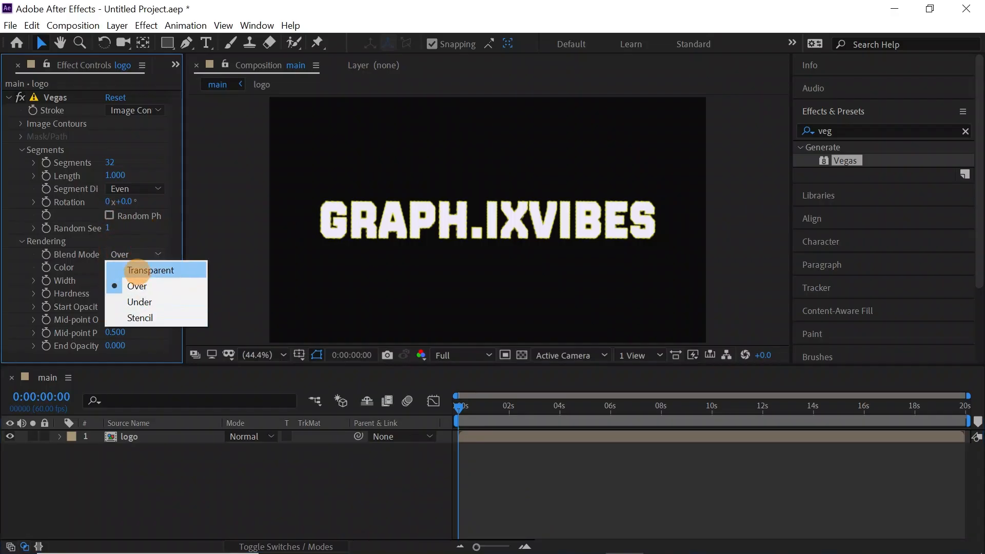
pyautogui.click(136, 269)
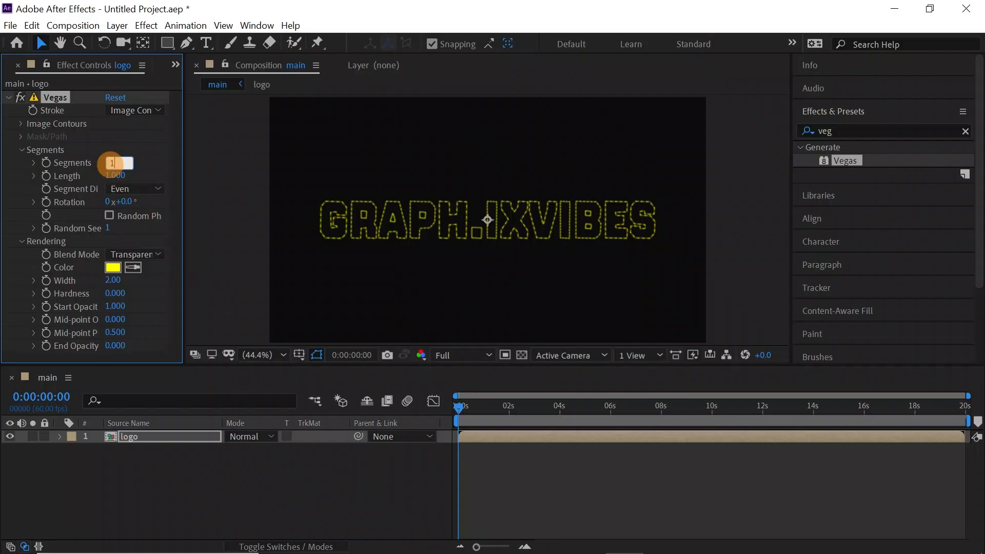
pyautogui.press('Return')
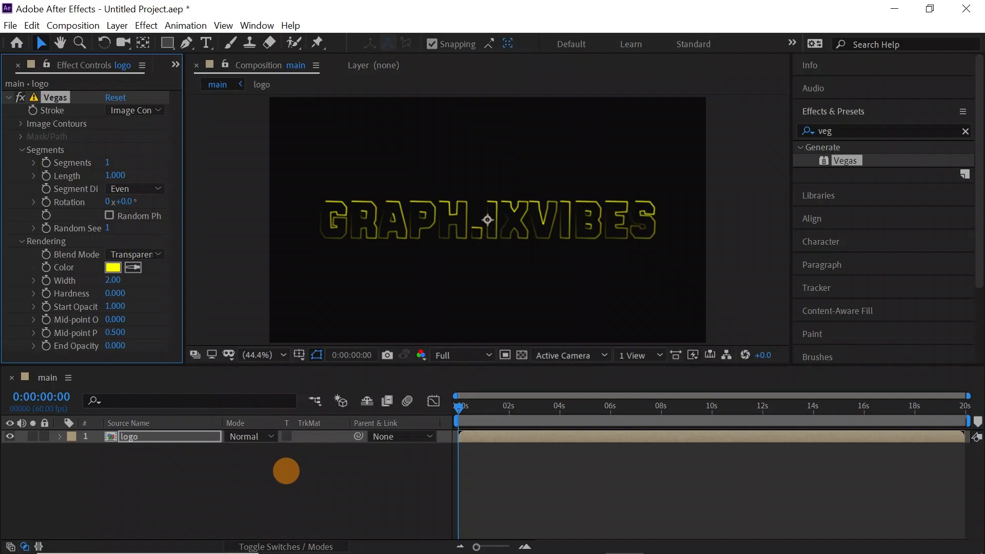
# Restyle the Vegas stroke with a white color, width 2.00 and hardness 1.000
pyautogui.hotkey('ctrl', 't')
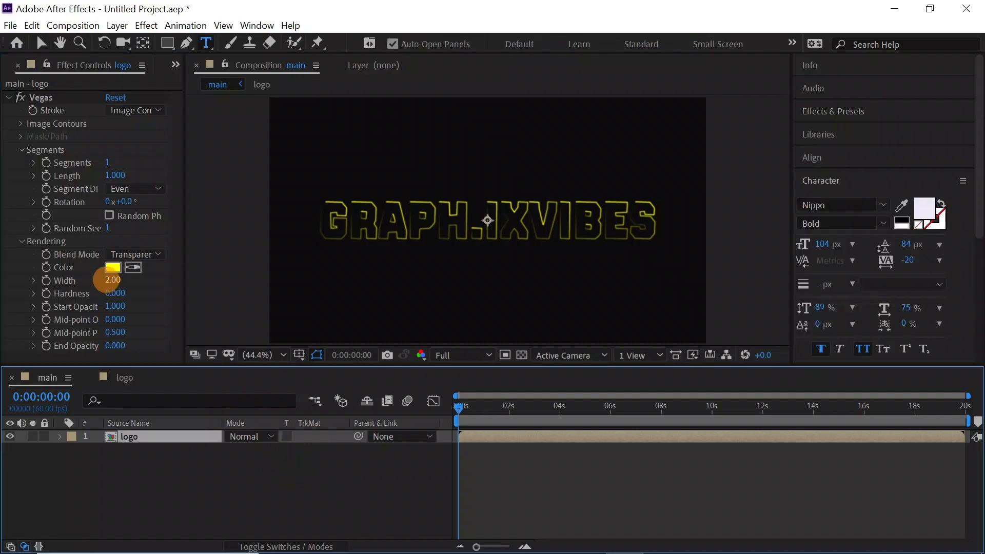
pyautogui.click(112, 280)
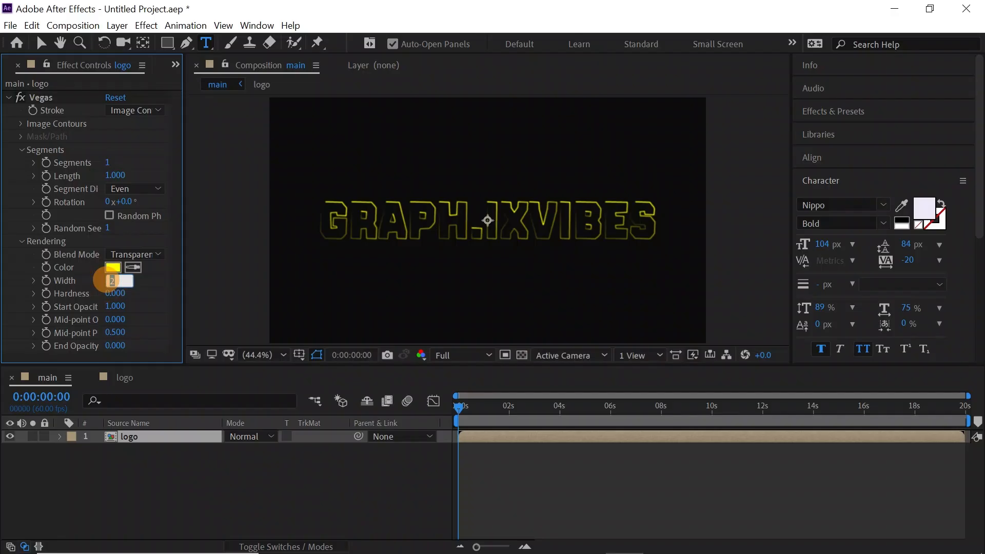
pyautogui.write('7')
pyautogui.press('Return')
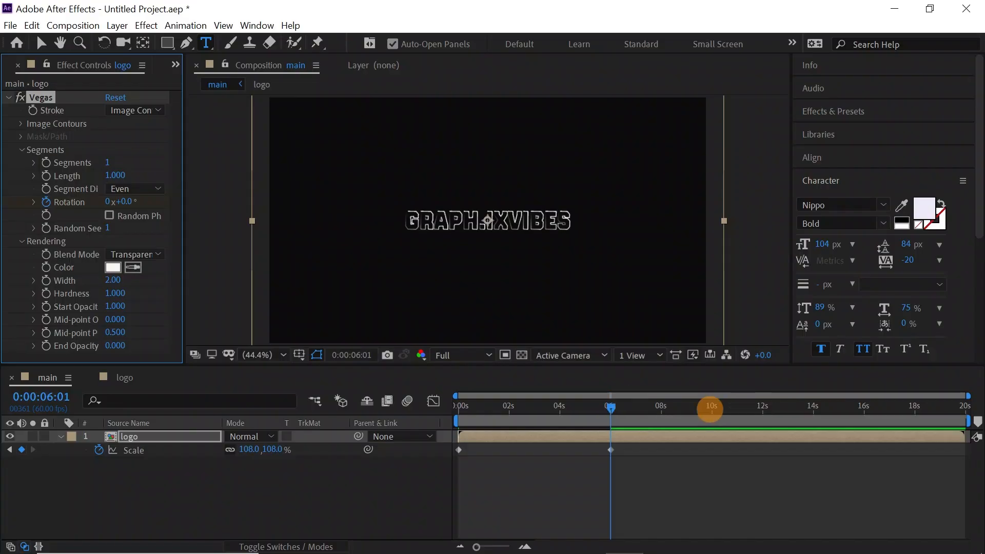
# Set a Vegas rotation keyframe of 188° near the start of the timeline, at 0:00:00:02
pyautogui.moveTo(611, 405); pyautogui.dragTo(456, 423)
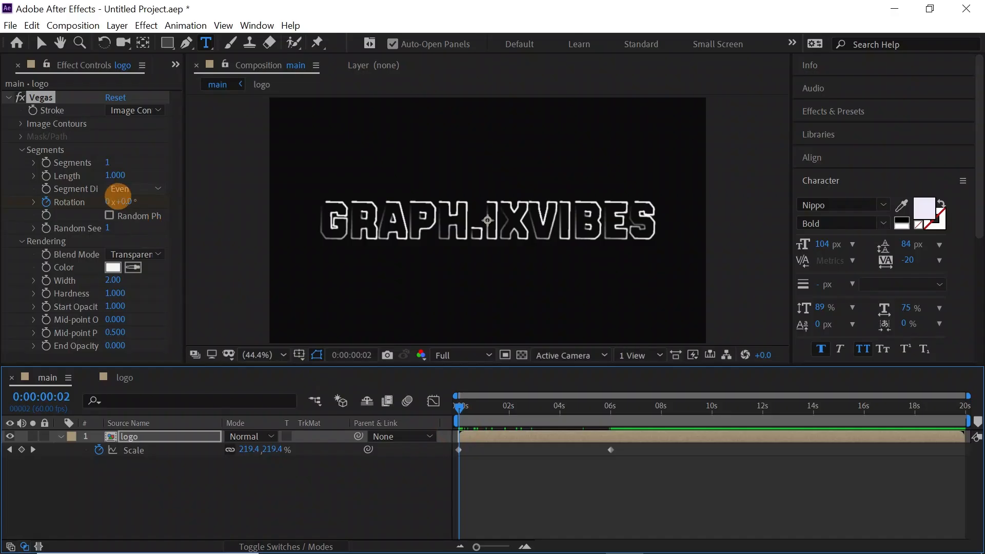
pyautogui.moveTo(121, 201)
pyautogui.mouseDown()
pyautogui.moveTo(125, 211)
pyautogui.moveTo(448, 222)
pyautogui.moveTo(426, 209)
pyautogui.mouseUp()
pyautogui.click(513, 435)
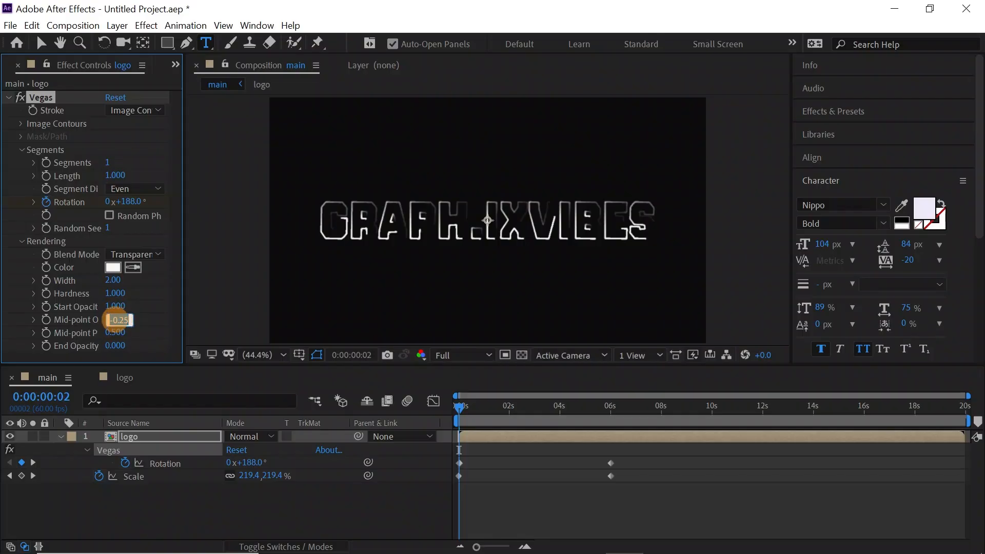
# Set the Vegas mid-point opacity to -1.000 and preview the broken outline animation
pyautogui.moveTo(117, 321); pyautogui.dragTo(131, 321)
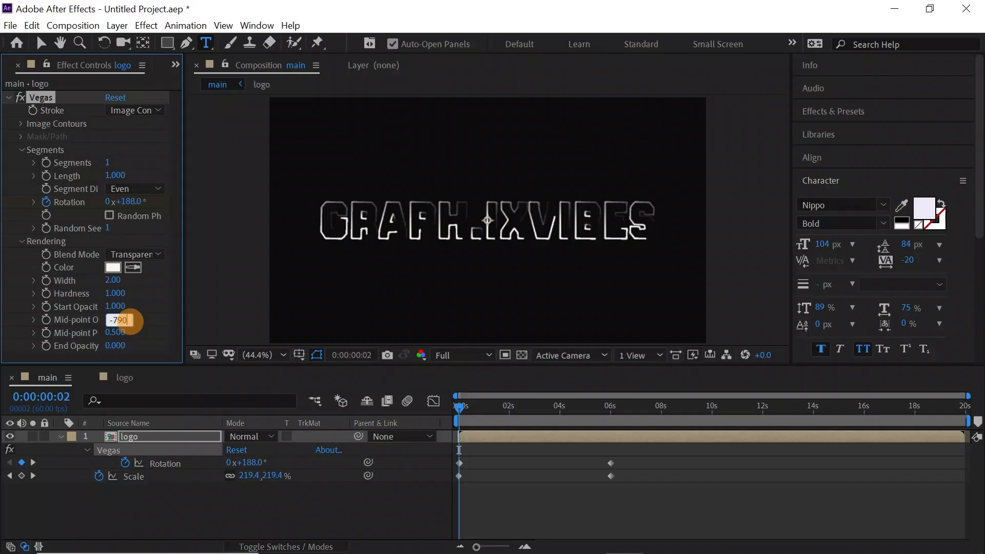
pyautogui.press('Return')
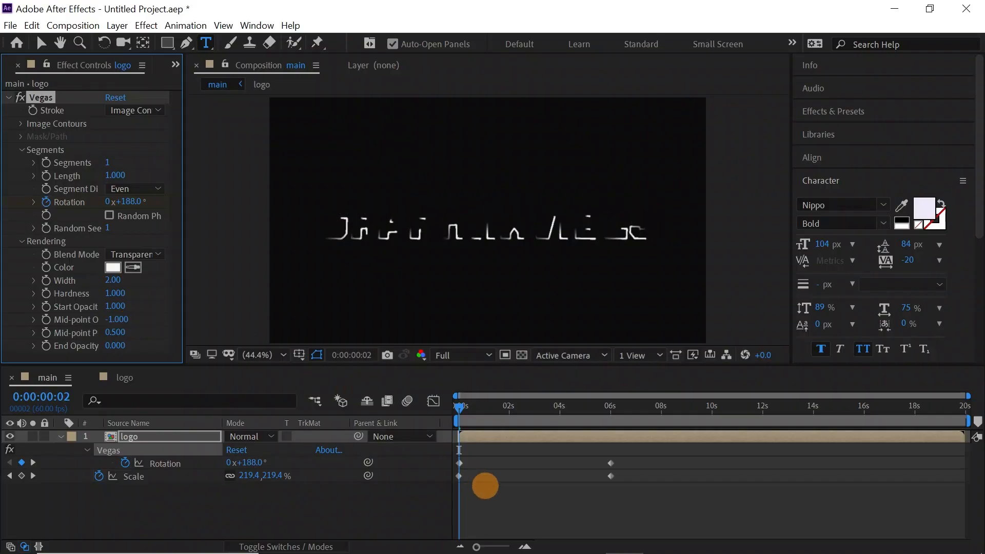
pyautogui.press('space')
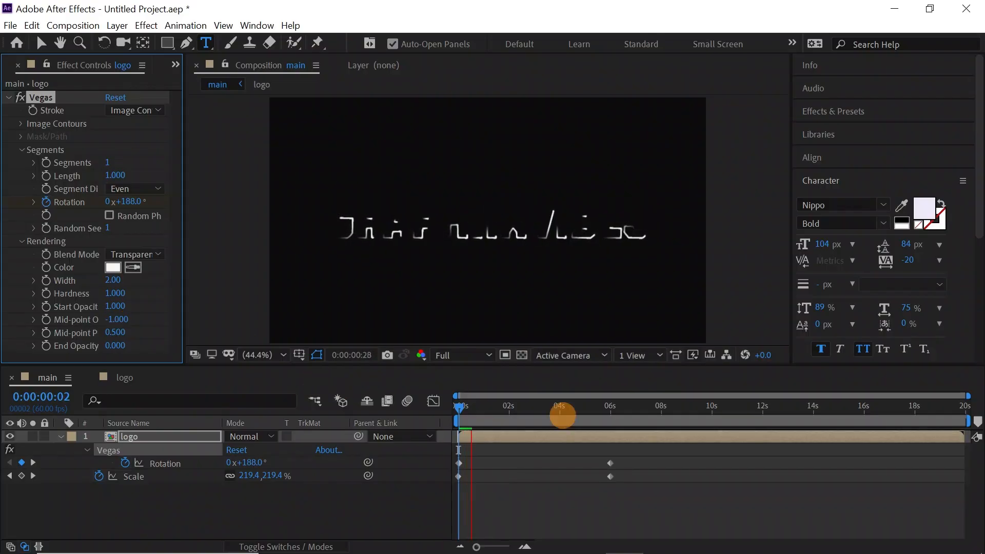
# Keyframe the Vegas start opacity from 1.000 at 0:00:04:00 to 0 at 0:00:06:01, and preview the fade-out from the start
pyautogui.click(560, 408)
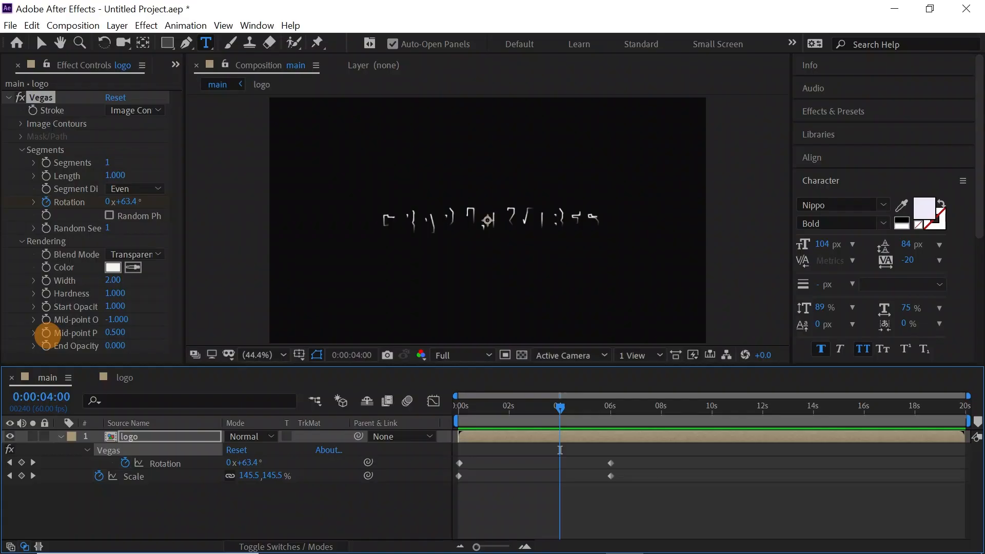
pyautogui.click(98, 353)
pyautogui.click(46, 307)
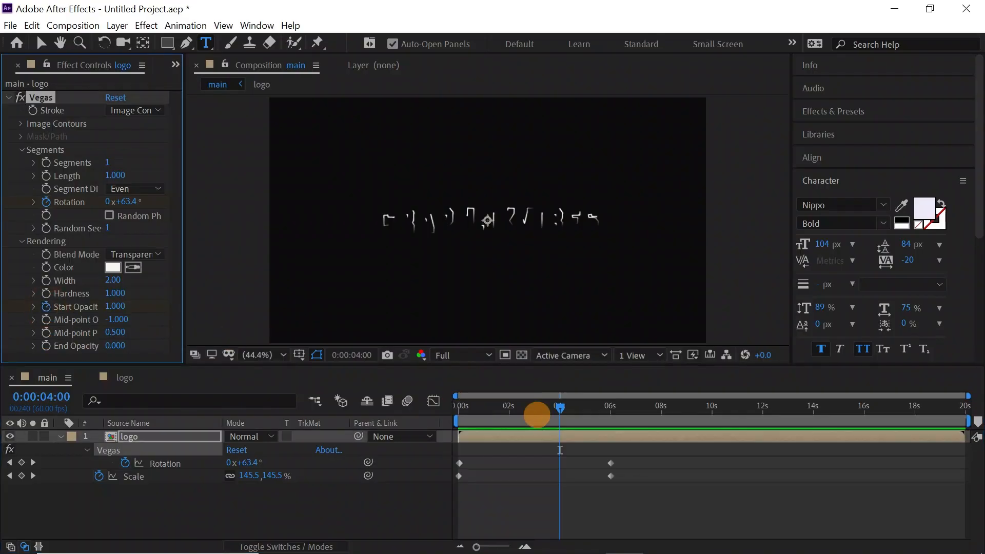
pyautogui.moveTo(561, 409); pyautogui.dragTo(610, 408)
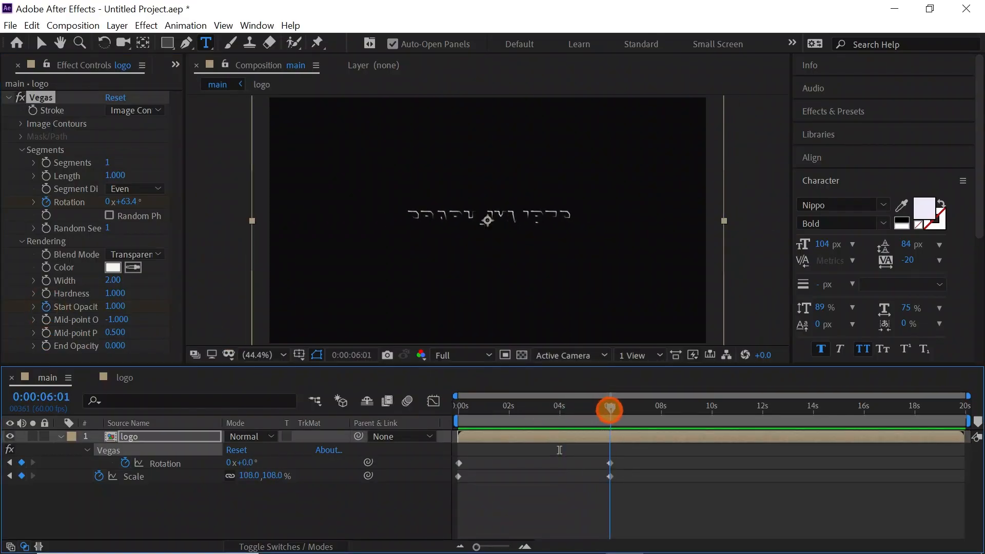
pyautogui.click(115, 306)
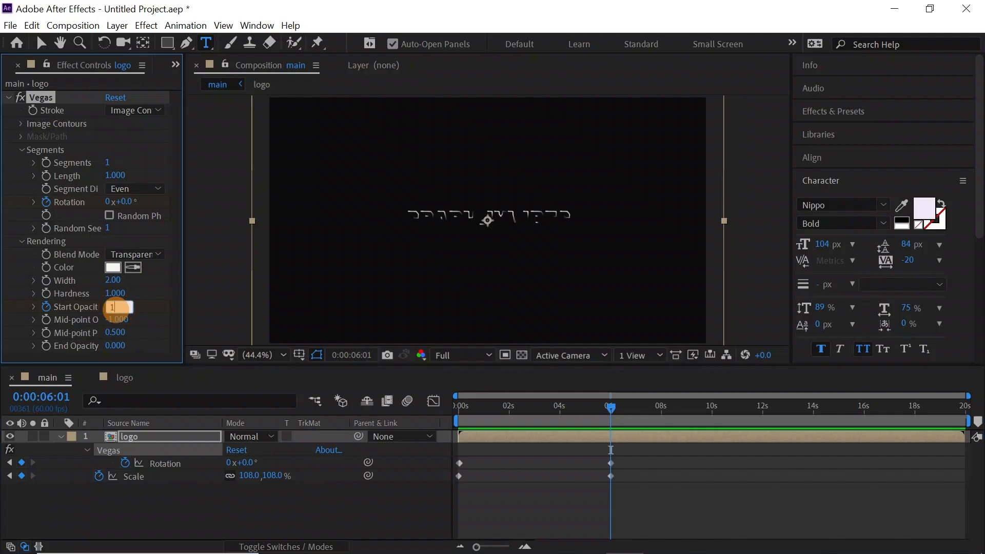
pyautogui.write('0')
pyautogui.press('Return')
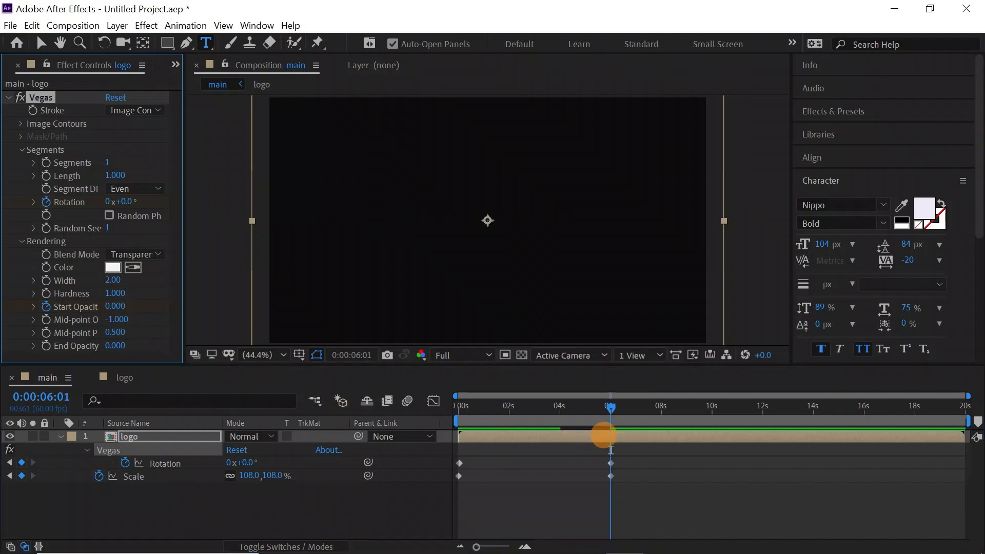
pyautogui.moveTo(610, 406); pyautogui.dragTo(402, 437)
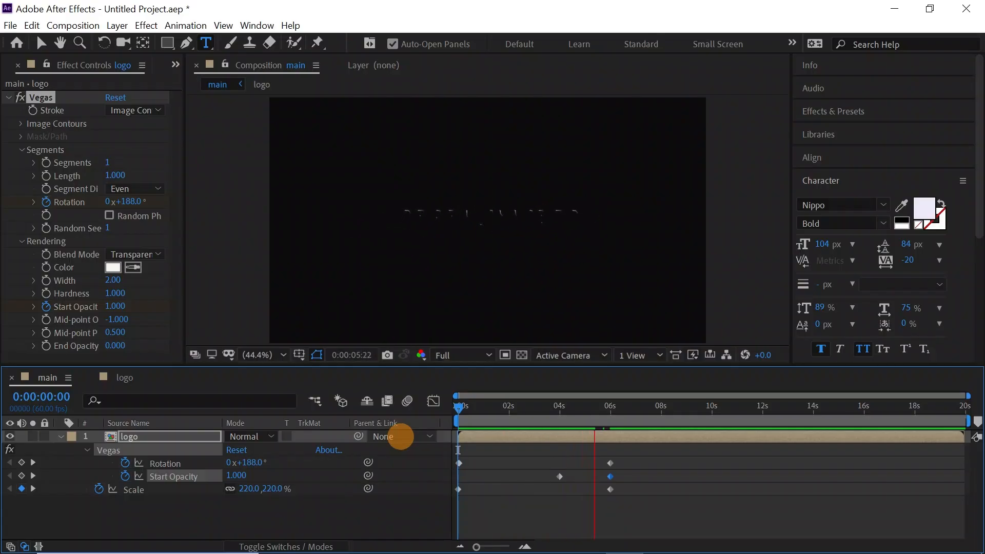
# Apply the Stylize Glow effect to the logo layer and preview the glowing outline
pyautogui.click(872, 111)
pyautogui.click(862, 226)
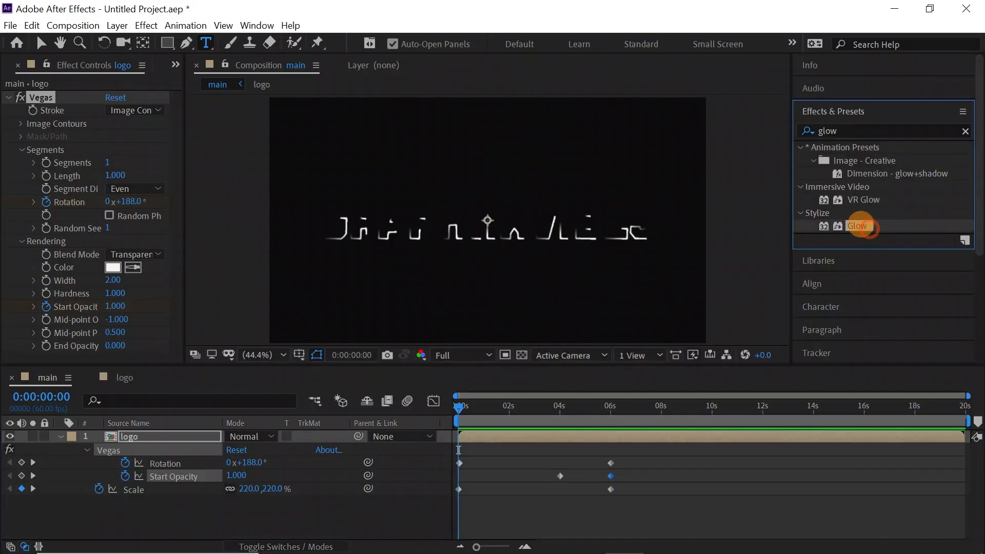
pyautogui.moveTo(858, 226); pyautogui.dragTo(191, 440)
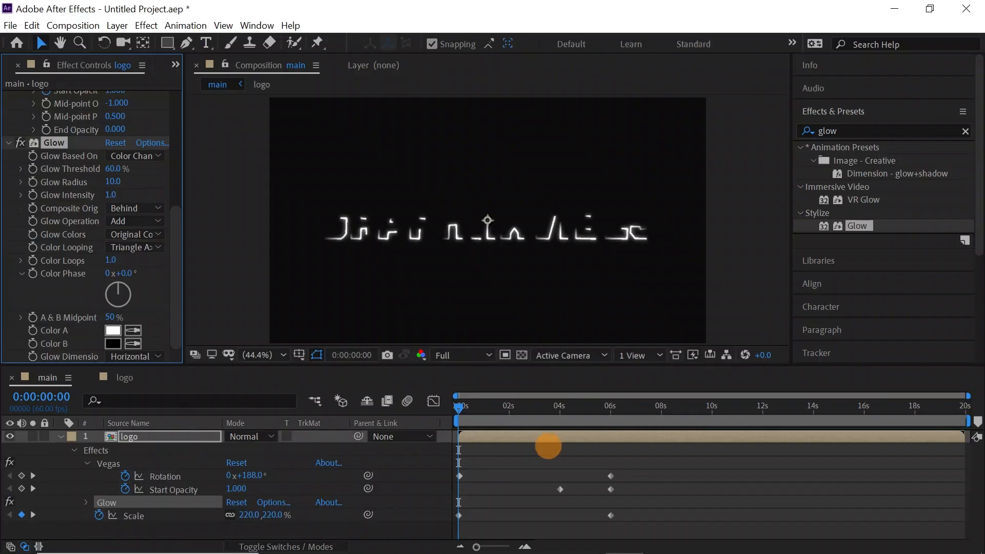
pyautogui.press('space')
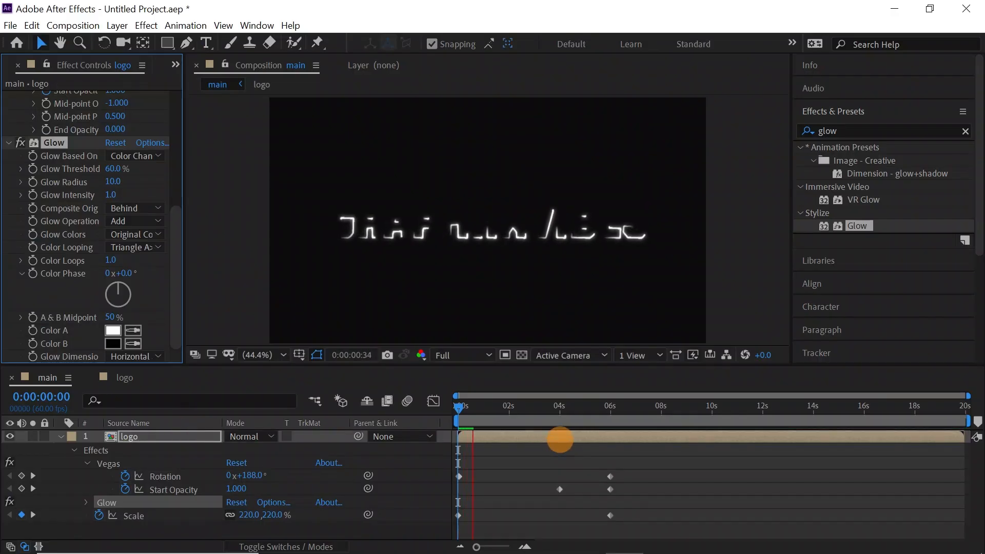
# Select the rotation, start opacity and scale keyframes and adjust their easing curve in the graph editor
pyautogui.moveTo(655, 465); pyautogui.dragTo(440, 539)
pyautogui.click(433, 401)
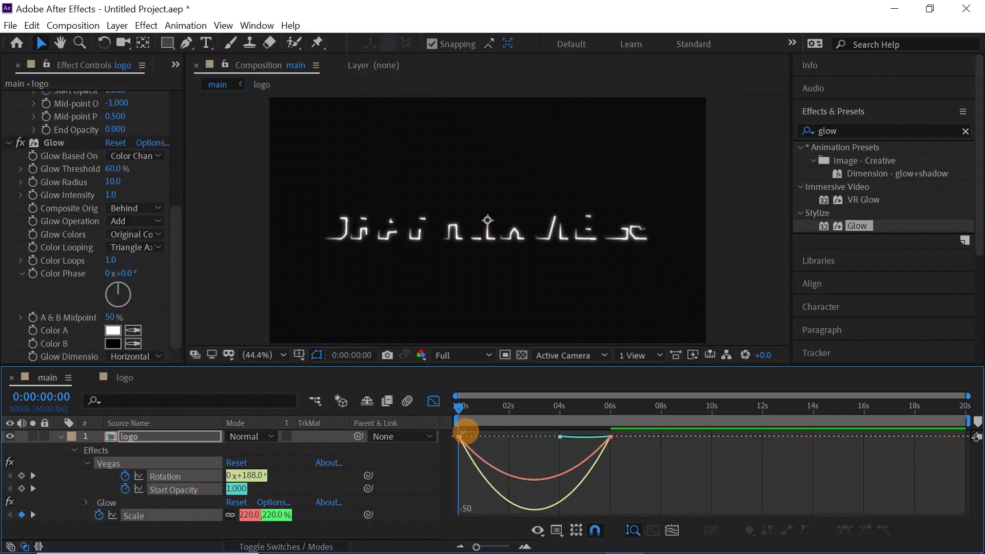
pyautogui.click(459, 437)
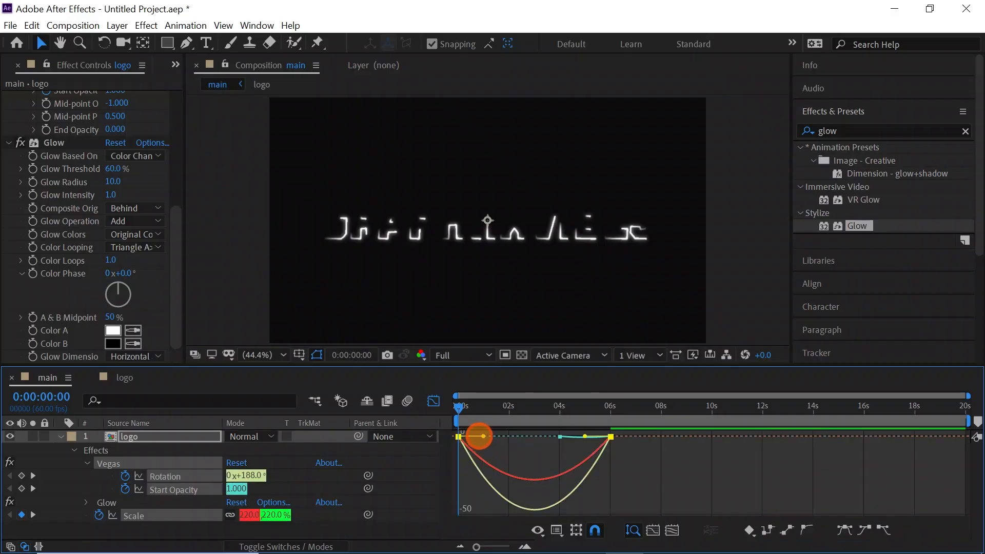
pyautogui.moveTo(481, 436); pyautogui.dragTo(457, 407)
pyautogui.click(434, 401)
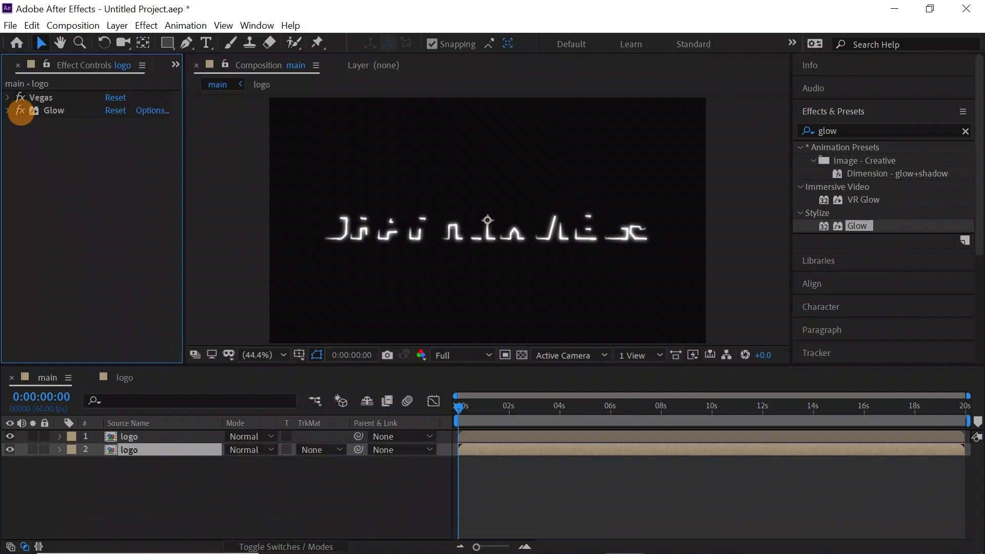
# Turn off the Glow and Vegas effects on the lower logo layer and clear the effects search
pyautogui.click(21, 111)
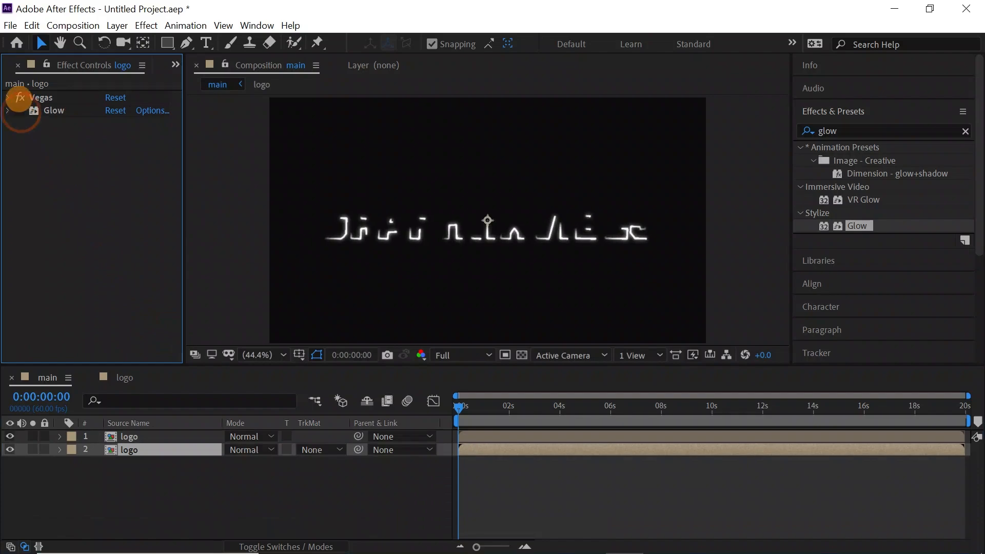
pyautogui.click(20, 97)
pyautogui.click(965, 132)
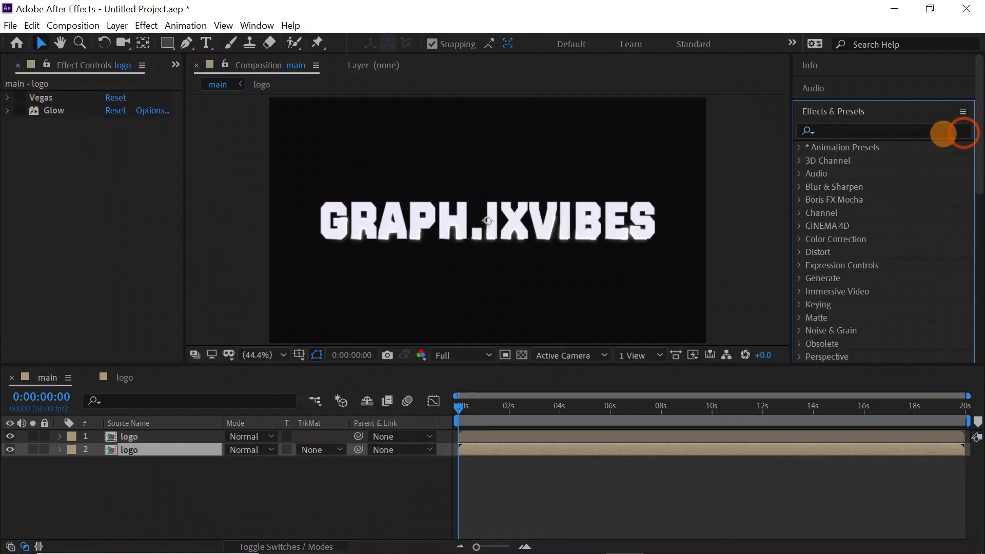
# Apply the Gradient Ramp effect to the lower logo layer
pyautogui.write('ramp')
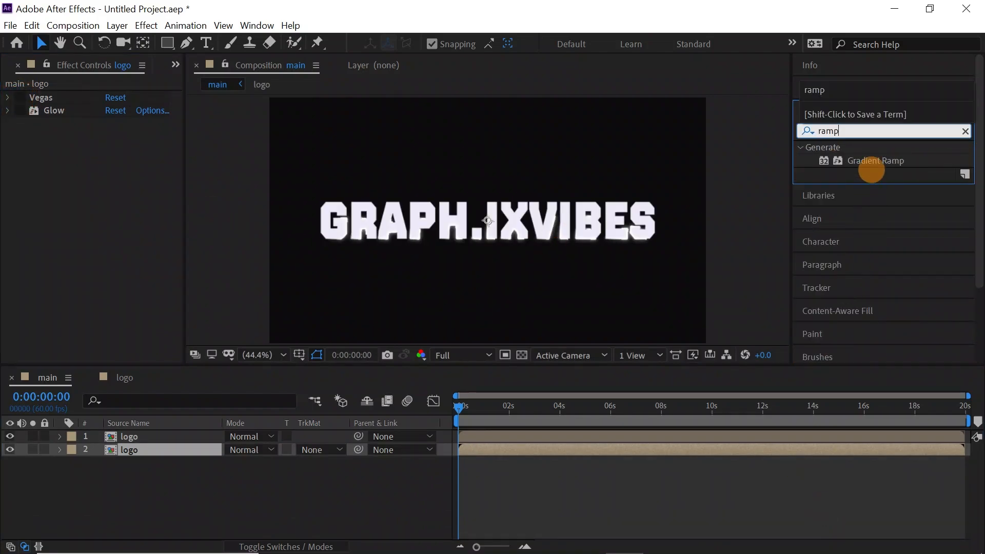
pyautogui.moveTo(872, 160); pyautogui.dragTo(599, 228)
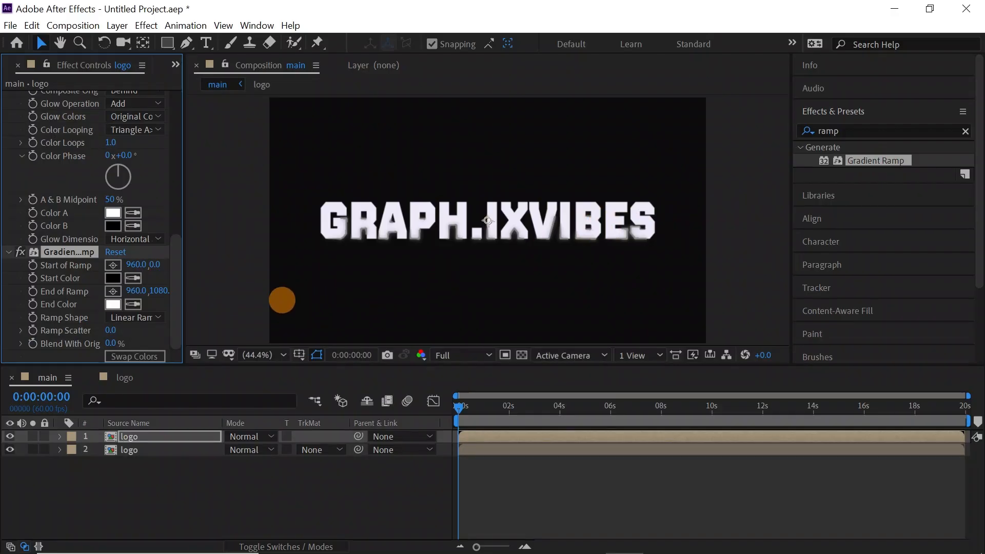
pyautogui.hotkey('ctrl', 'Down')
pyautogui.moveTo(869, 159); pyautogui.dragTo(179, 449)
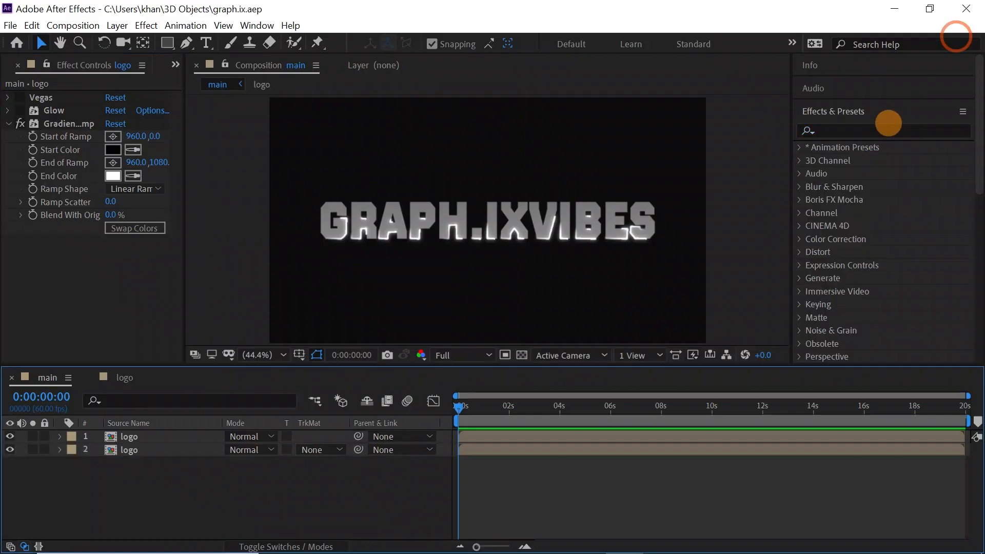
# Apply the Colorama effect to the lower logo layer and choose the Fire preset palette for its output cycle
pyautogui.click(878, 132)
pyautogui.write('colo')
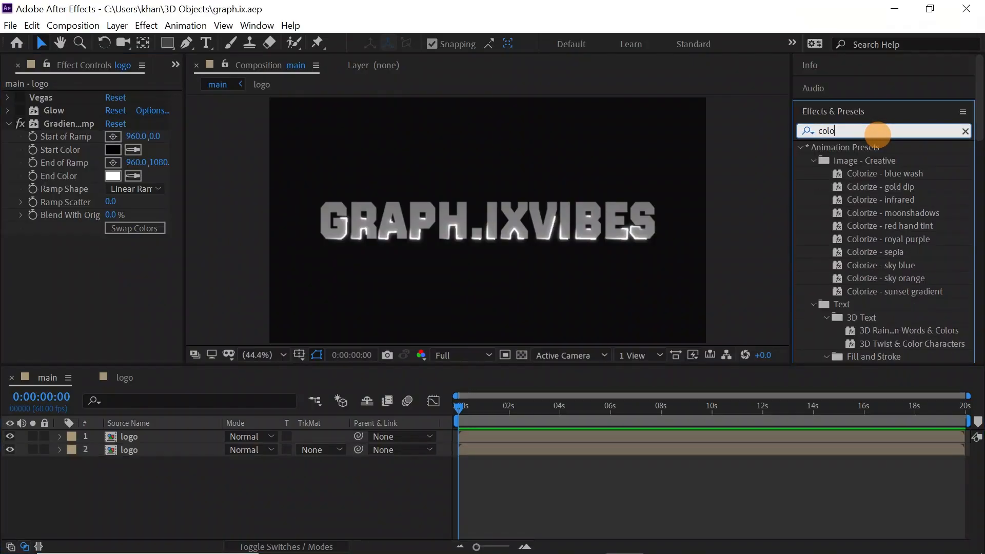
pyautogui.write('ram')
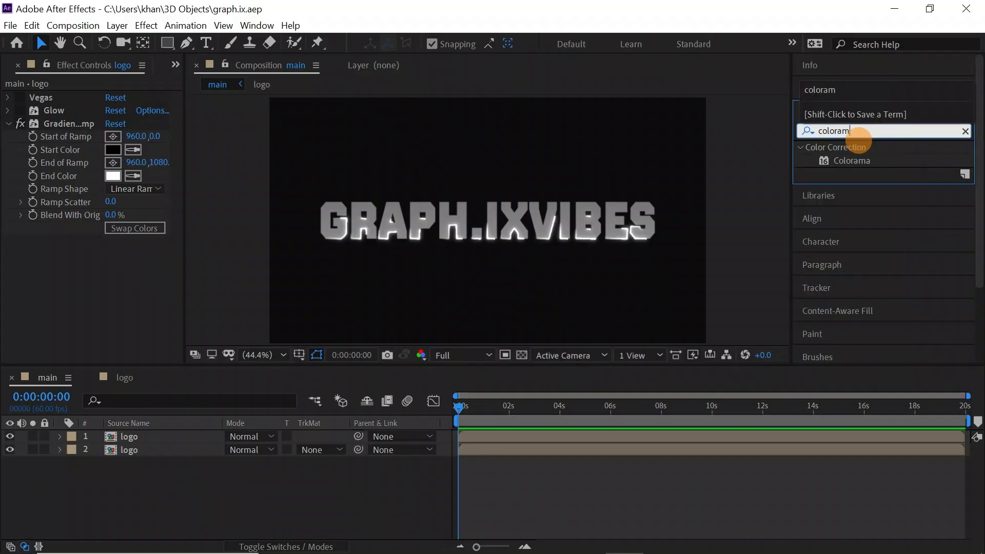
pyautogui.moveTo(851, 160); pyautogui.dragTo(183, 452)
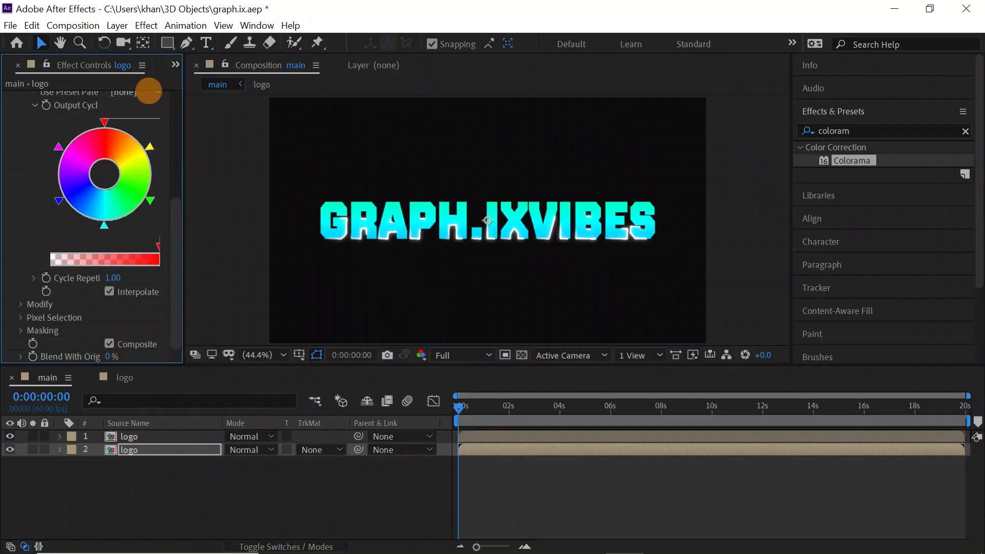
pyautogui.click(149, 93)
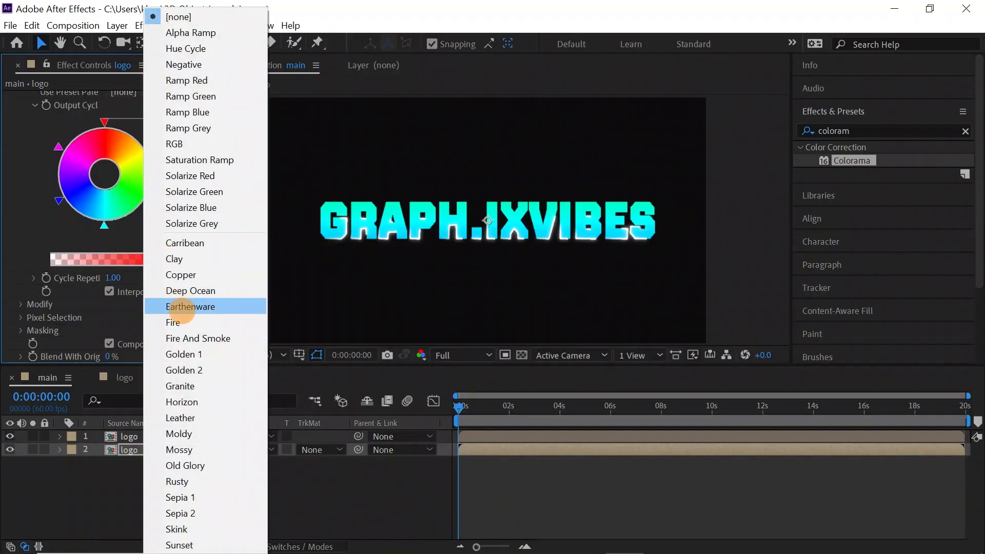
pyautogui.click(174, 322)
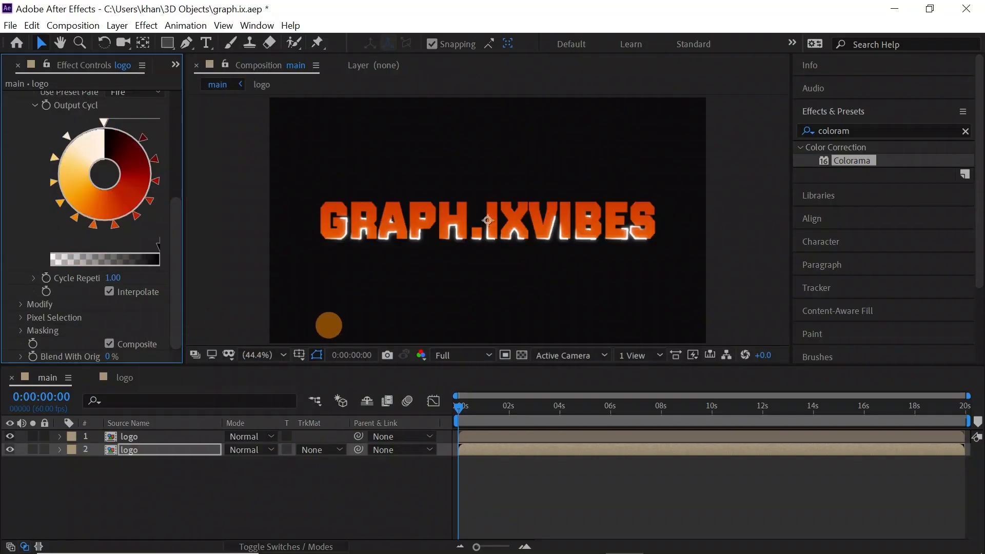
# Toggle the upper logo layer's visibility, and draw a large circular mask on the lower logo layer
pyautogui.click(10, 436)
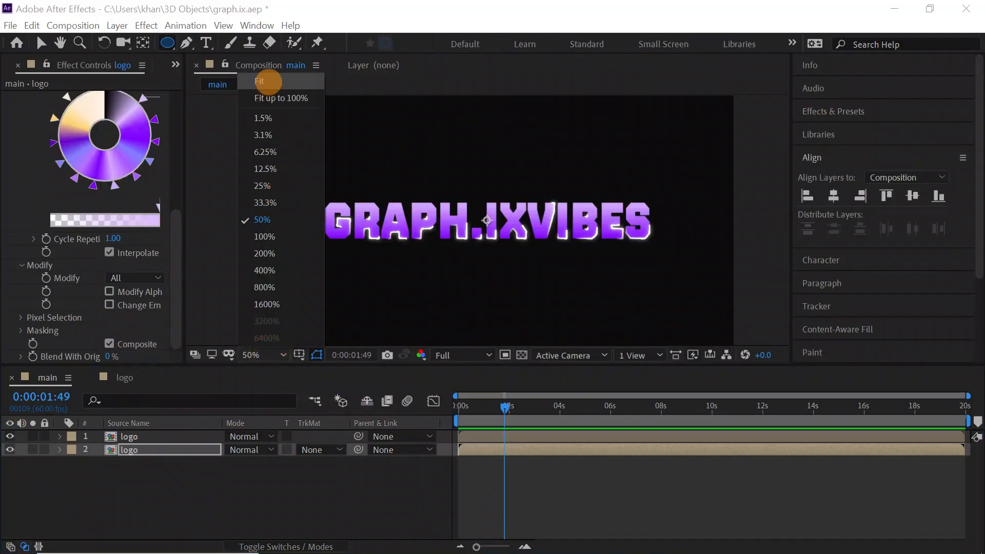
pyautogui.click(277, 93)
pyautogui.moveTo(362, 149); pyautogui.dragTo(626, 343)
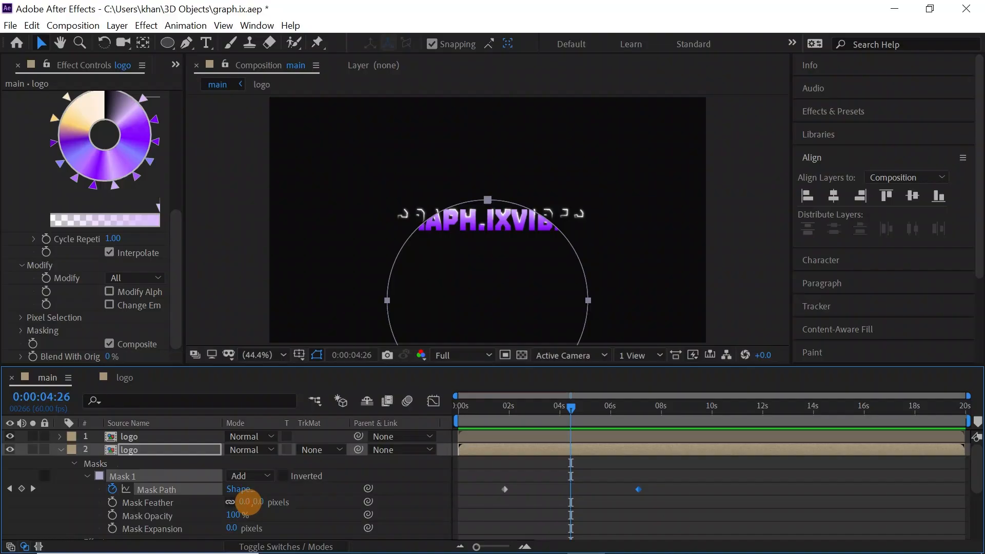
# Set the lower logo layer's mask feather to 31 pixels
pyautogui.moveTo(249, 502); pyautogui.dragTo(306, 501)
pyautogui.moveTo(569, 415)
pyautogui.mouseDown()
pyautogui.moveTo(538, 409)
pyautogui.moveTo(644, 407)
pyautogui.moveTo(556, 403)
pyautogui.moveTo(570, 405)
pyautogui.mouseUp()
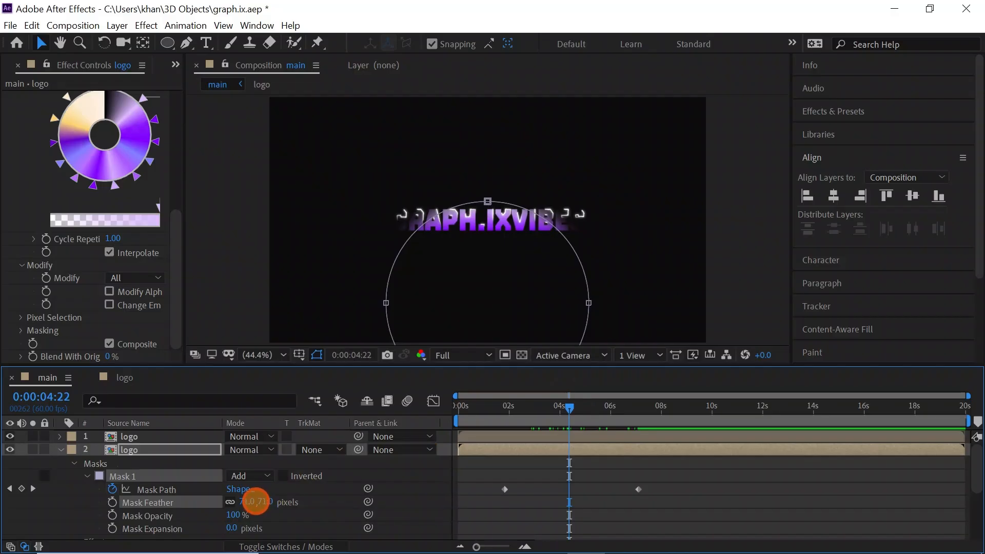
pyautogui.moveTo(255, 502); pyautogui.dragTo(245, 502)
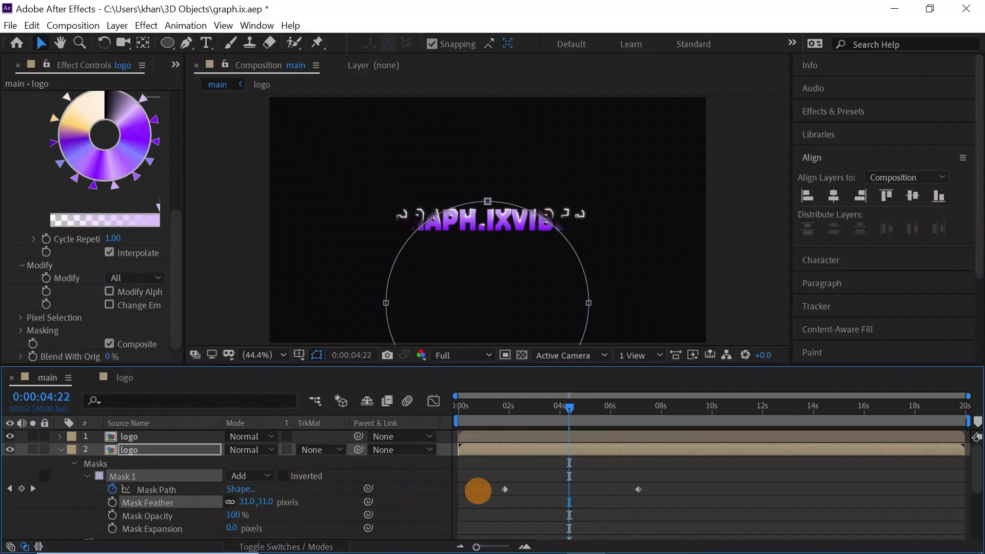
# Duplicate the upper logo layer at the start of the composition and reveal the keyframes of the second logo layer
pyautogui.click(129, 437)
pyautogui.press('Home')
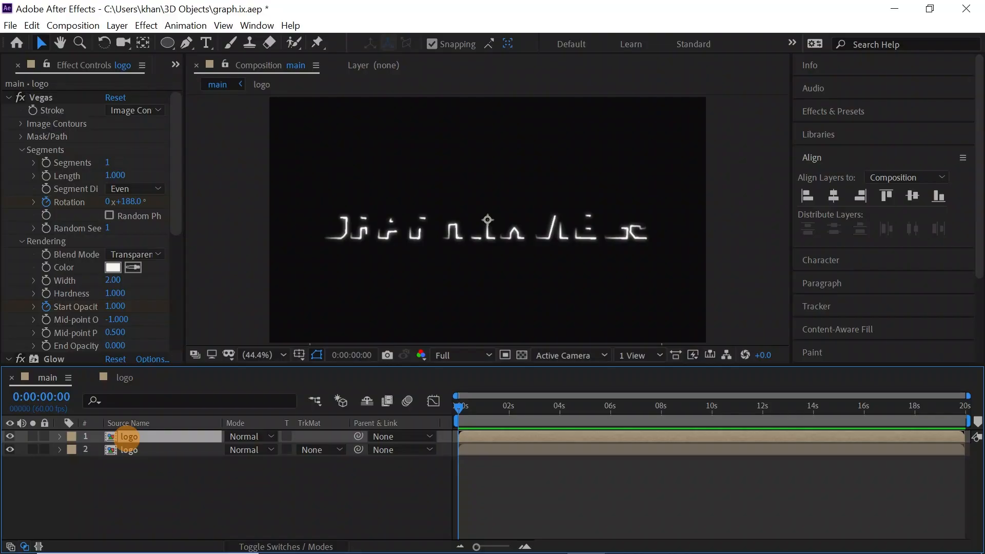
pyautogui.hotkey('ctrl', 'd')
pyautogui.click(128, 450)
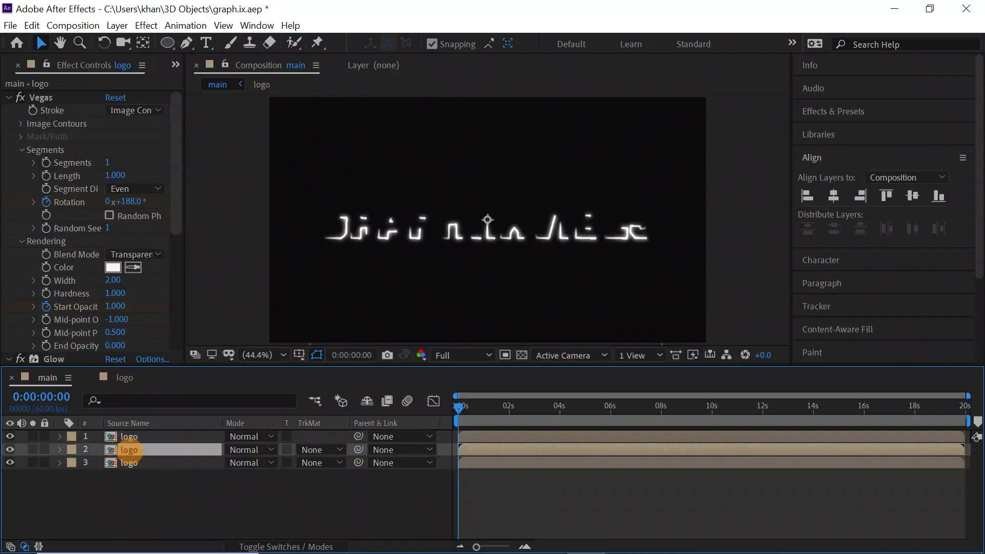
pyautogui.press('u')
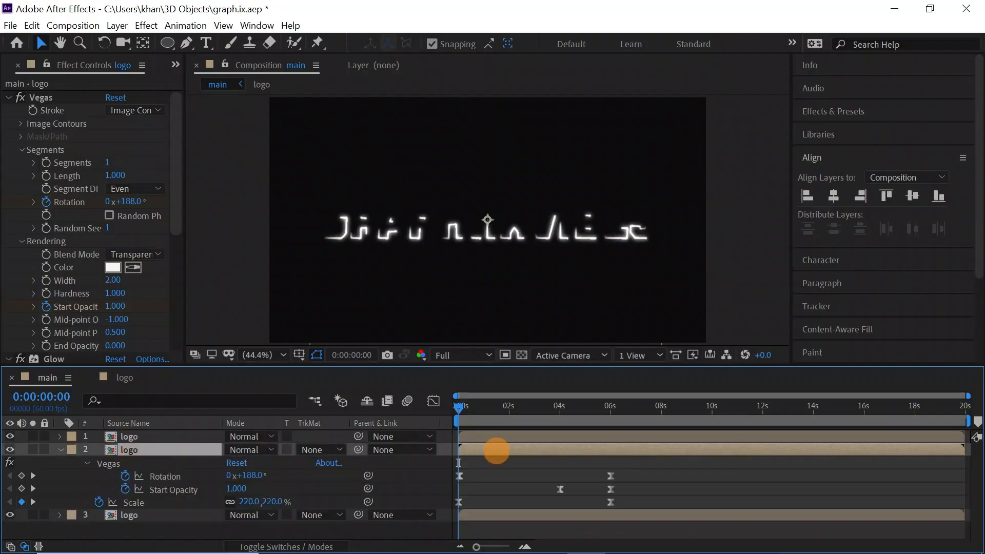
# Add the animated mask to the second logo layer, shift both Mask Path keyframes forward by about two seconds, and preview
pyautogui.hotkey('ctrl', 'v')
pyautogui.moveTo(651, 468); pyautogui.dragTo(493, 485)
pyautogui.moveTo(503, 476); pyautogui.dragTo(559, 480)
pyautogui.press('space')
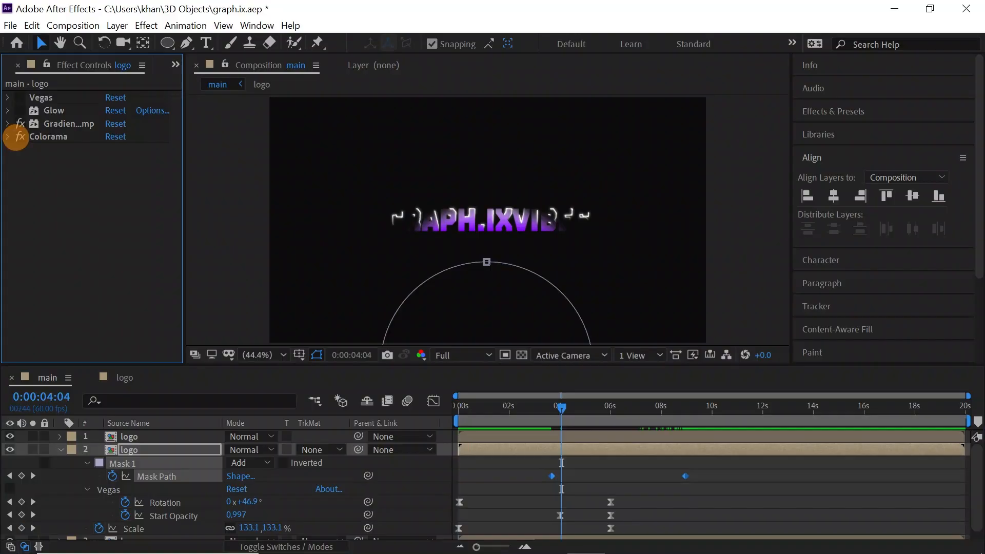
# Turn off Colorama and Gradient Ramp on the second logo layer and preview the reveal from 0:00:01:53
pyautogui.click(19, 137)
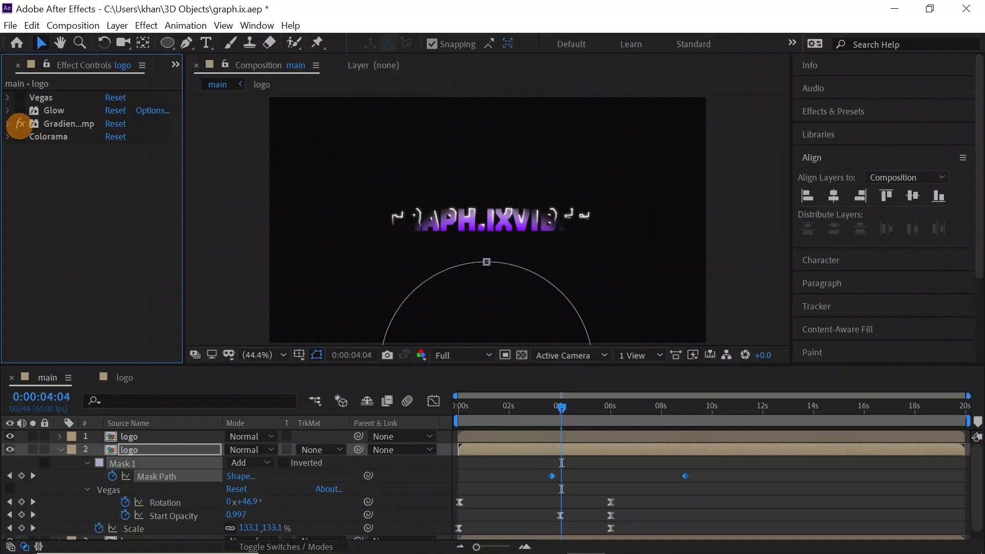
pyautogui.moveTo(561, 407); pyautogui.dragTo(507, 408)
pyautogui.press('space')
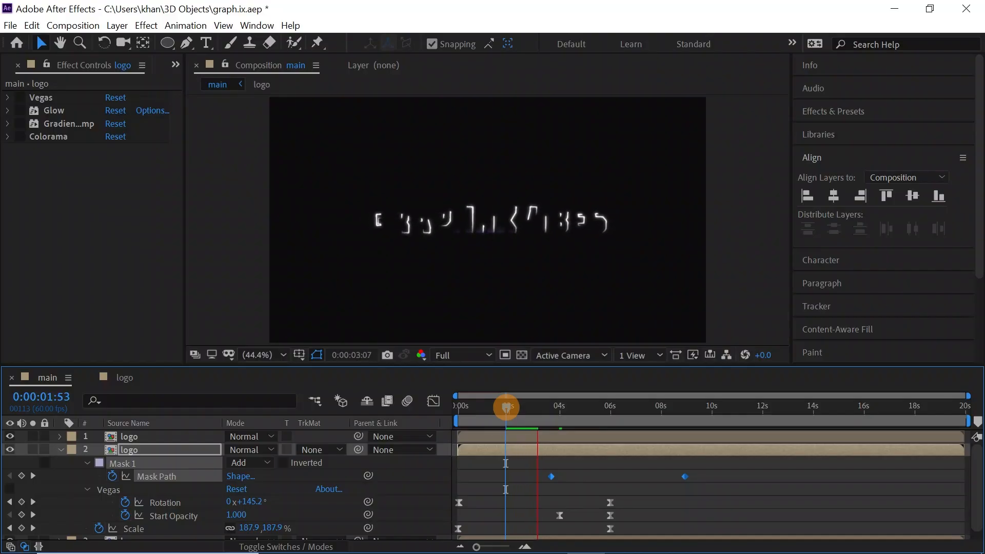
# Create a black 1920 × 1080 px solid named bg and place it beneath all the logo layers
pyautogui.rightClick(416, 339)
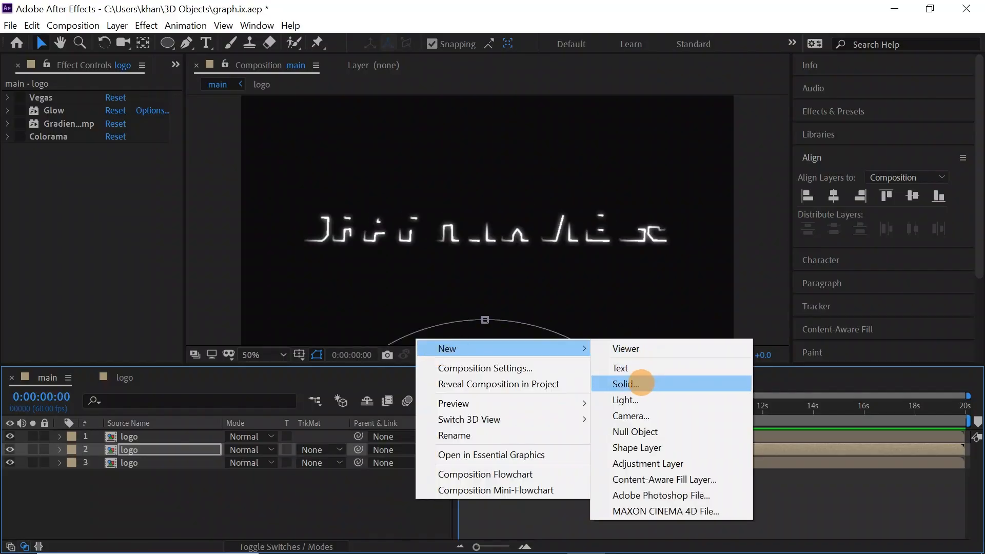
pyautogui.click(658, 383)
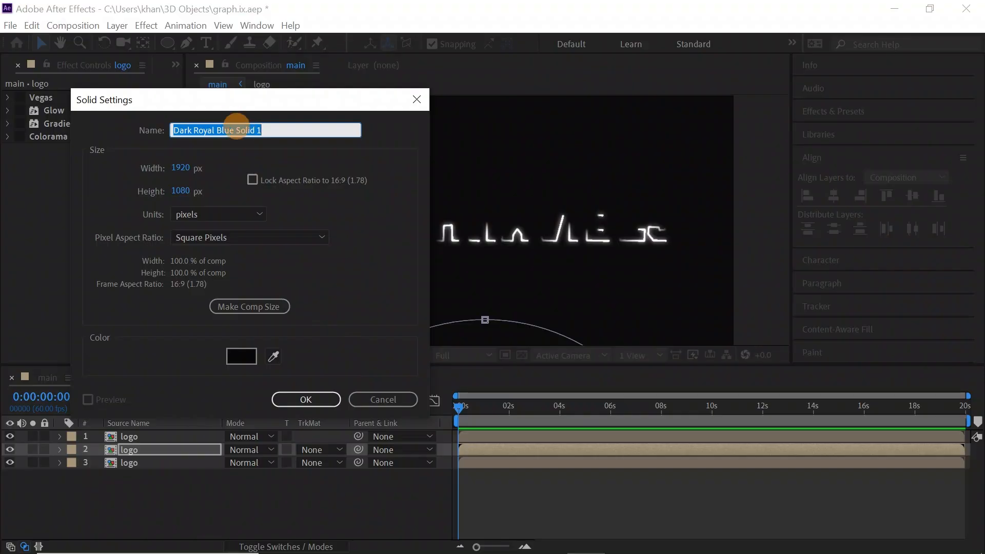
pyautogui.click(308, 399)
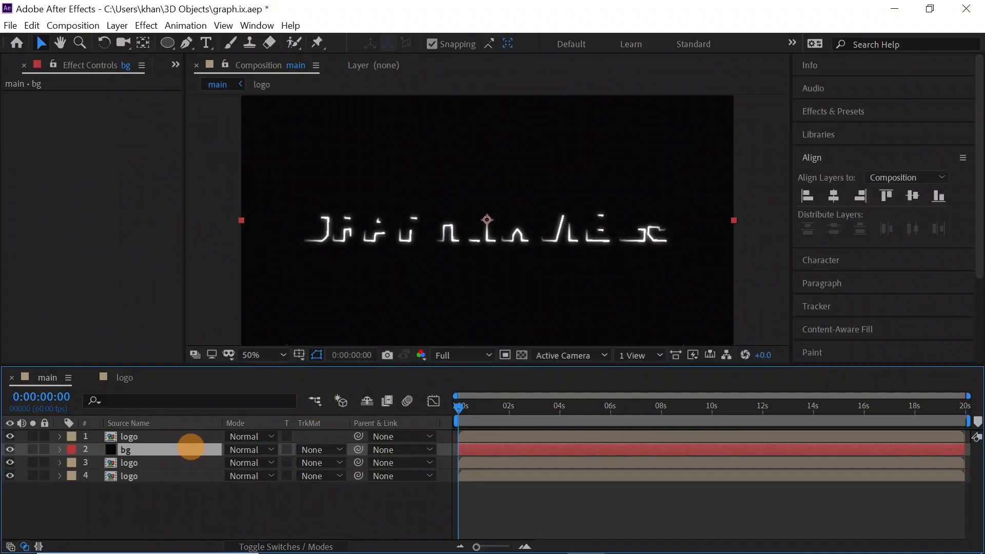
pyautogui.click(849, 111)
pyautogui.hotkey('ctrl', 'shift', '[')
# Apply the Gradient Ramp effect to the bg layer
pyautogui.click(966, 132)
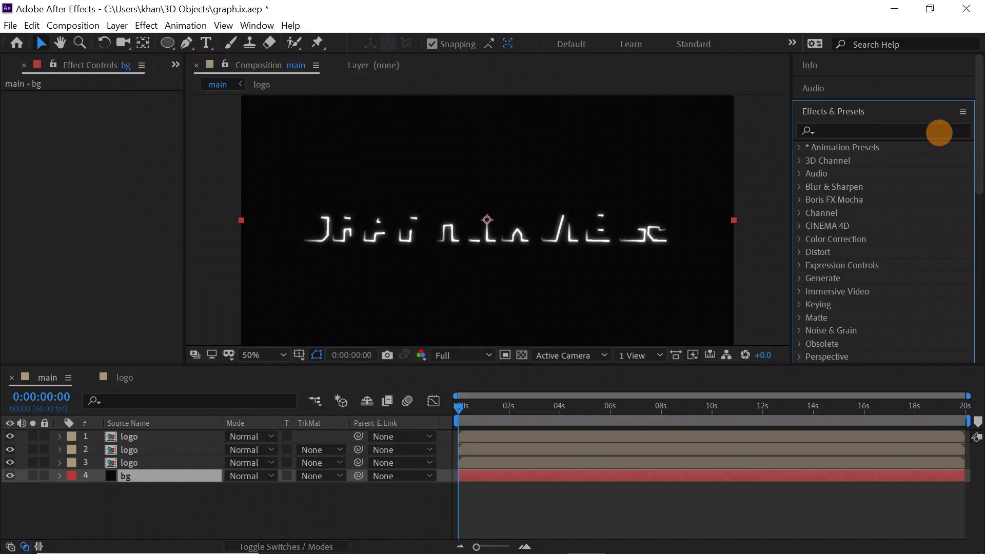
pyautogui.click(939, 132)
pyautogui.write('ramp')
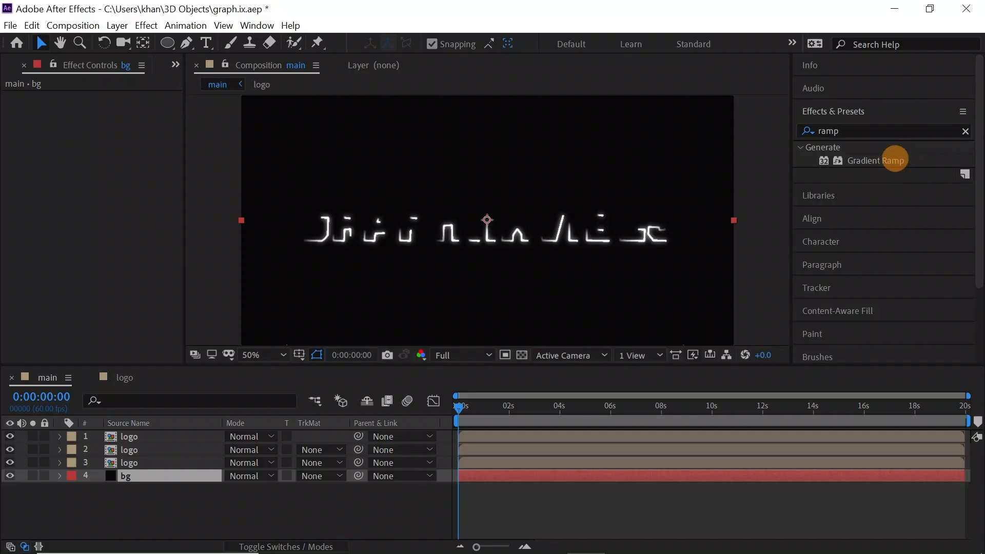
pyautogui.click(889, 161)
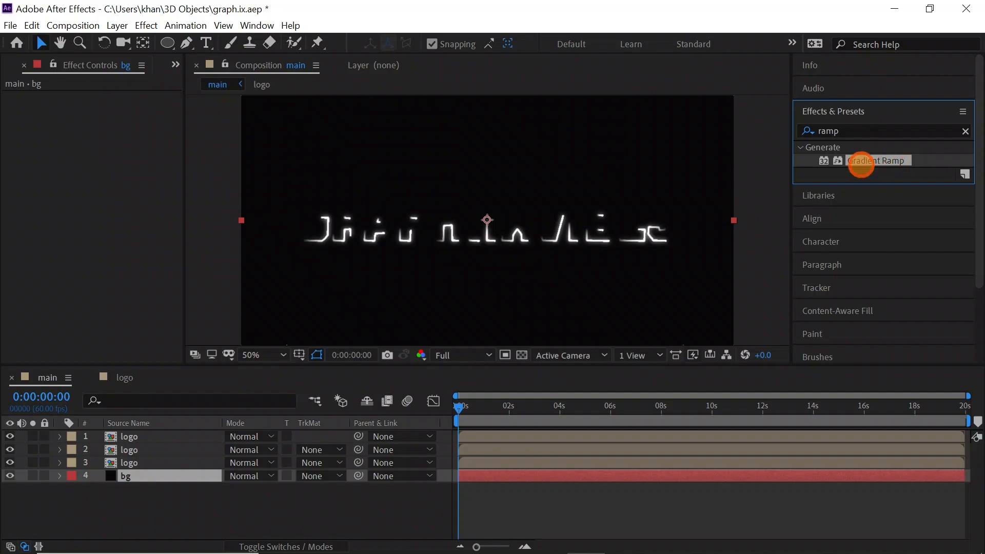
pyautogui.moveTo(861, 164); pyautogui.dragTo(220, 472)
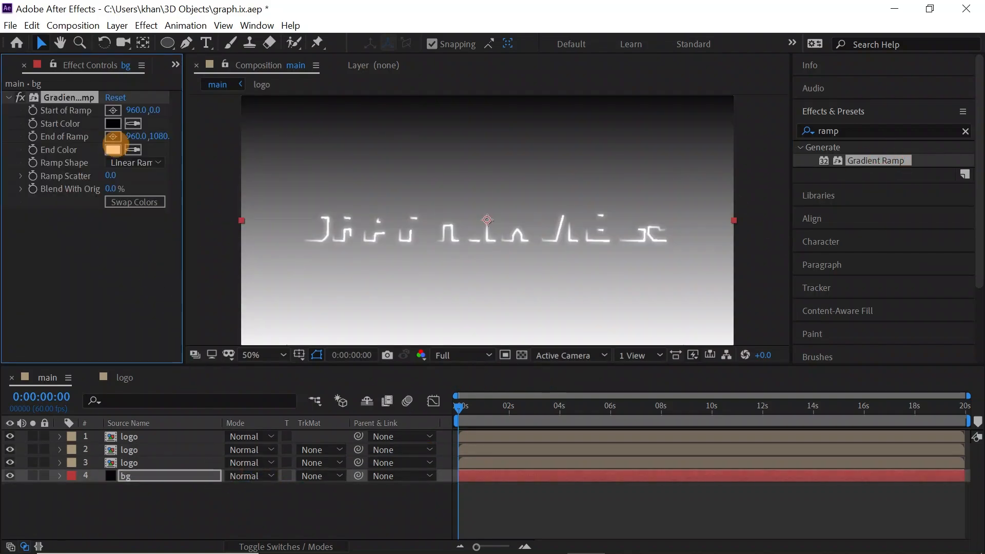
# Set the bg gradient's end color to purple 61369E and preview the animation from the start
pyautogui.click(113, 149)
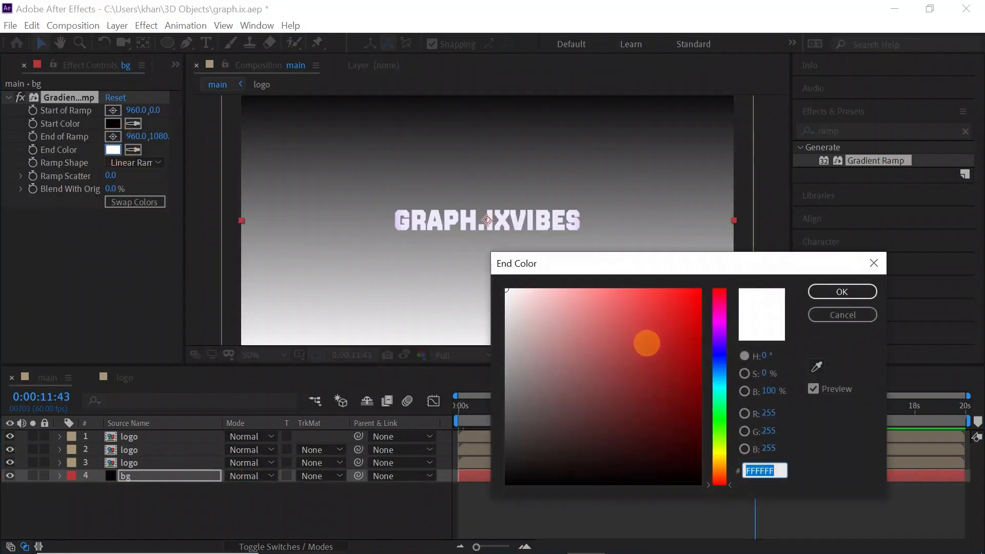
pyautogui.click(646, 343)
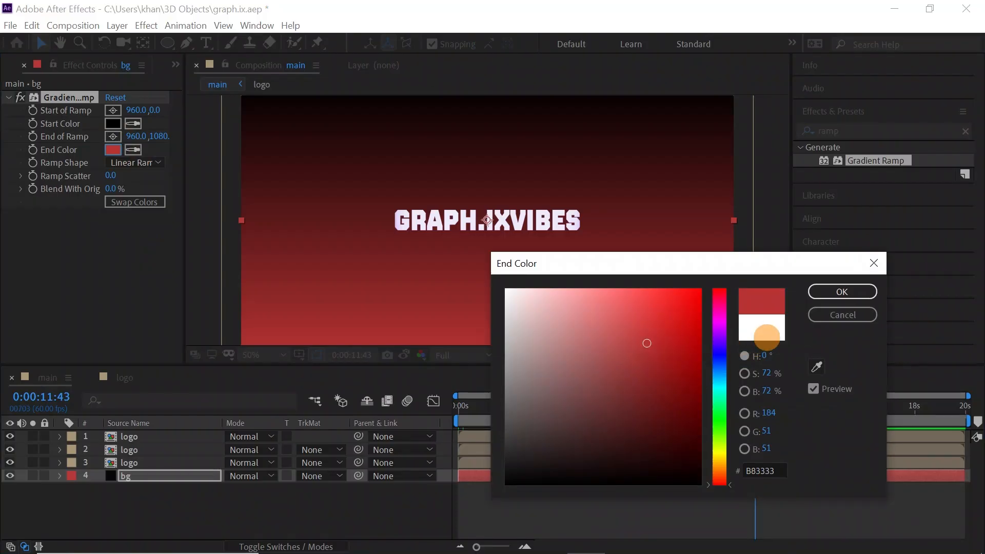
pyautogui.click(717, 340)
pyautogui.click(644, 308)
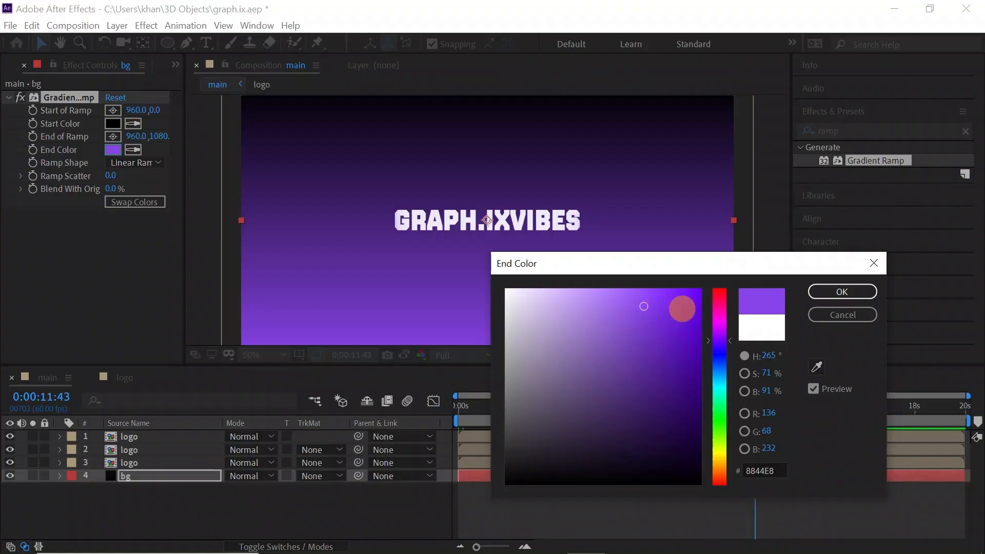
pyautogui.click(635, 363)
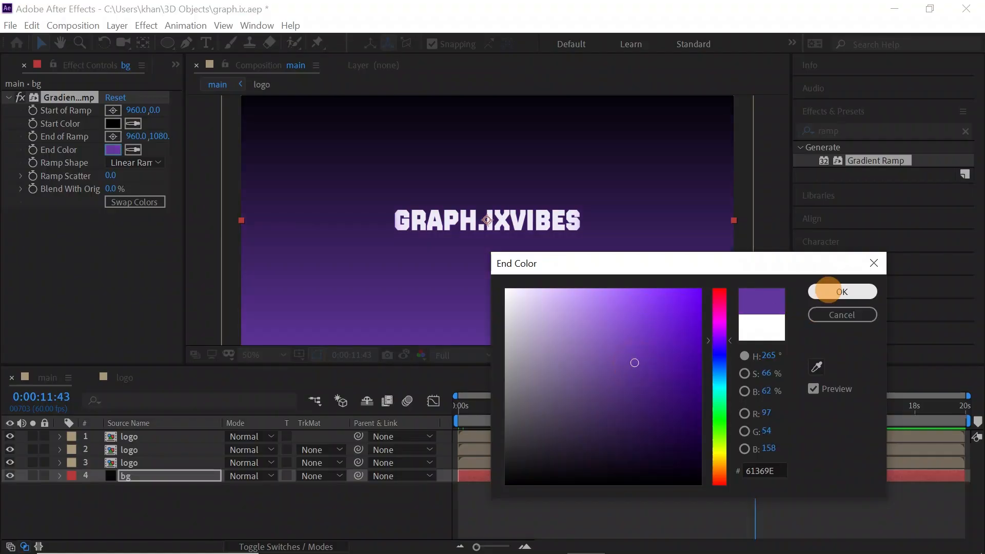
pyautogui.click(842, 291)
pyautogui.click(754, 409)
pyautogui.moveTo(752, 410); pyautogui.dragTo(429, 401)
pyautogui.press('space')
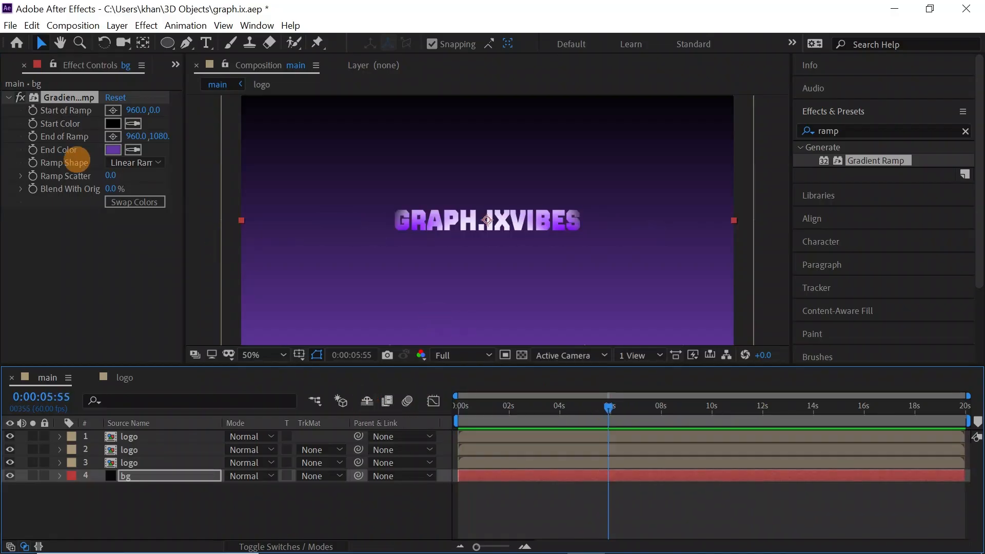
# Keyframe the bg gradient's end color from purple at 0:00:05:55 to black at 0:00:08:55
pyautogui.click(32, 149)
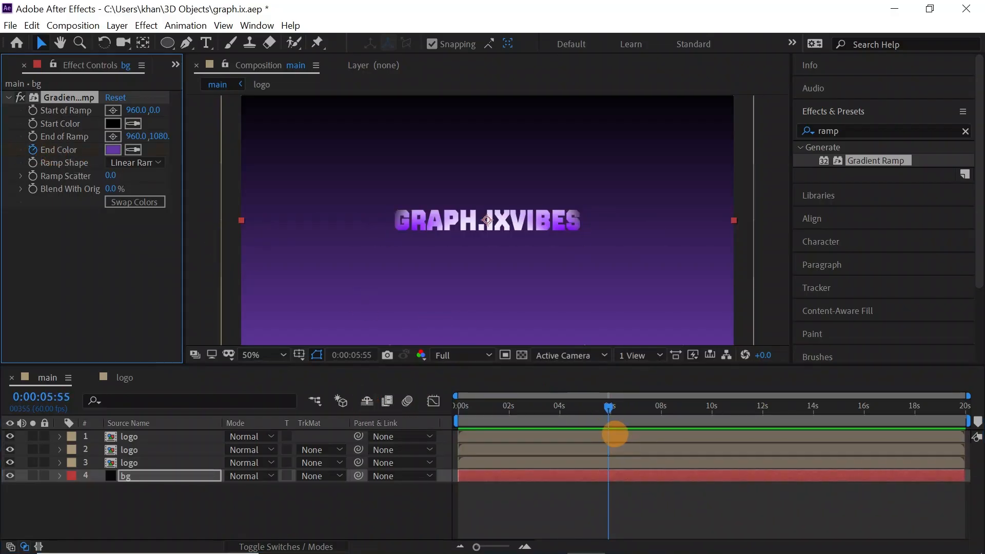
pyautogui.press('u')
pyautogui.moveTo(605, 404); pyautogui.dragTo(684, 404)
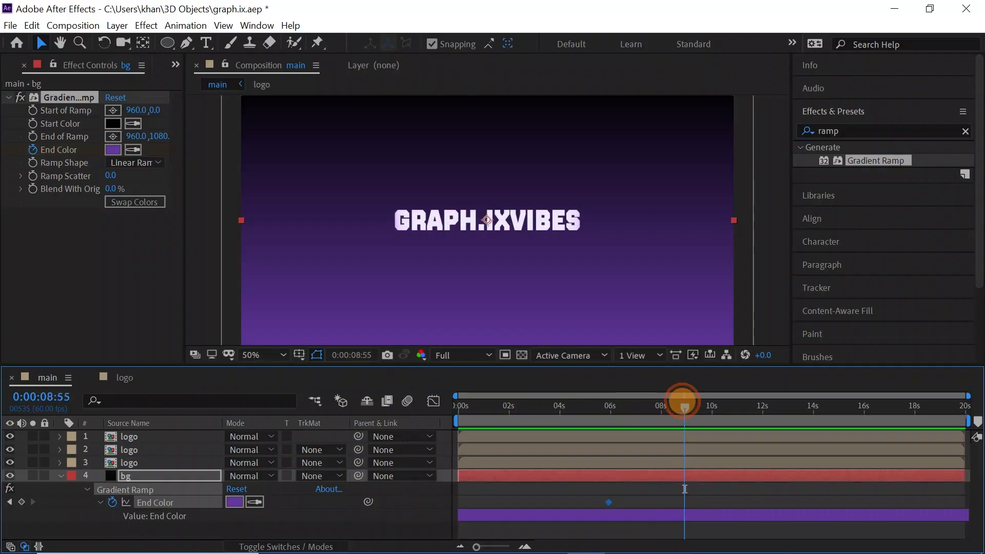
pyautogui.click(112, 149)
pyautogui.click(516, 479)
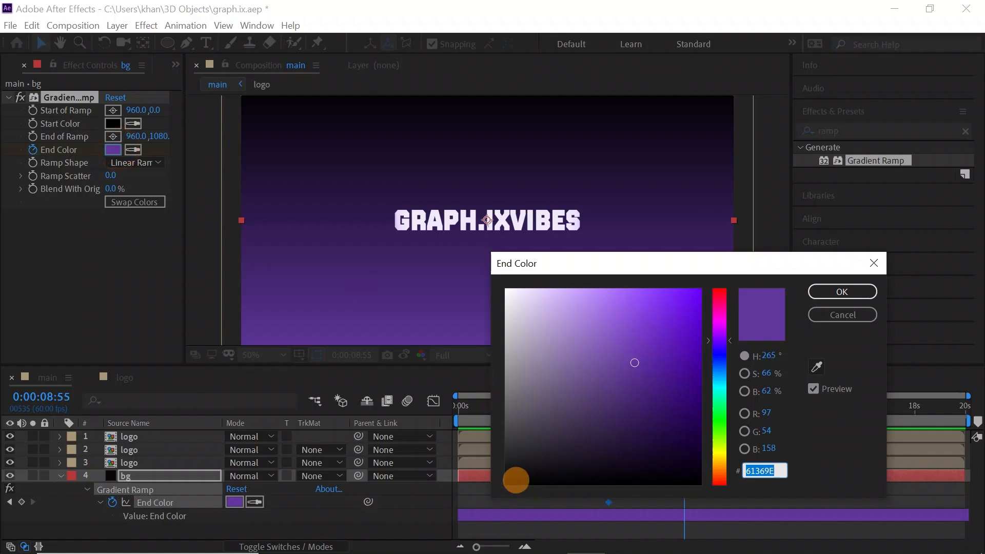
pyautogui.click(839, 292)
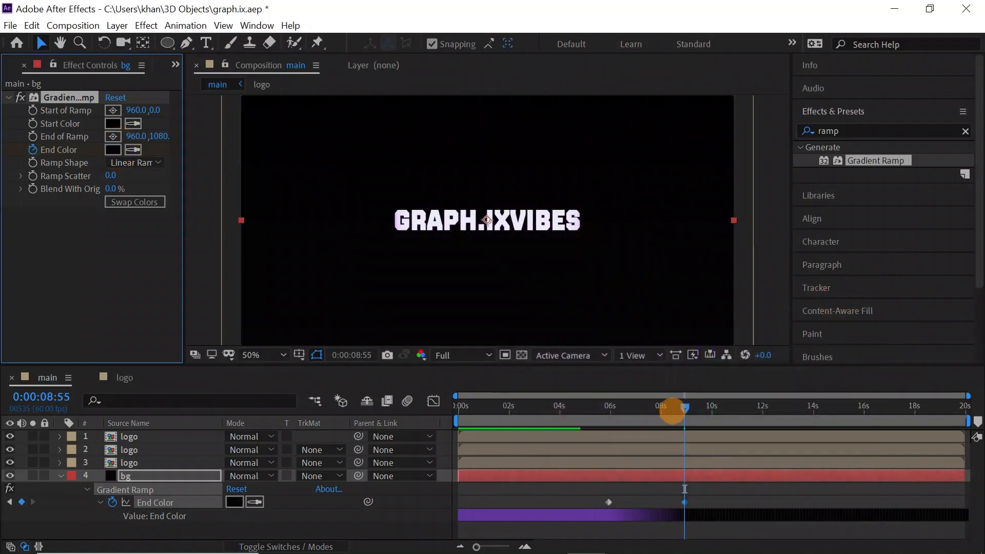